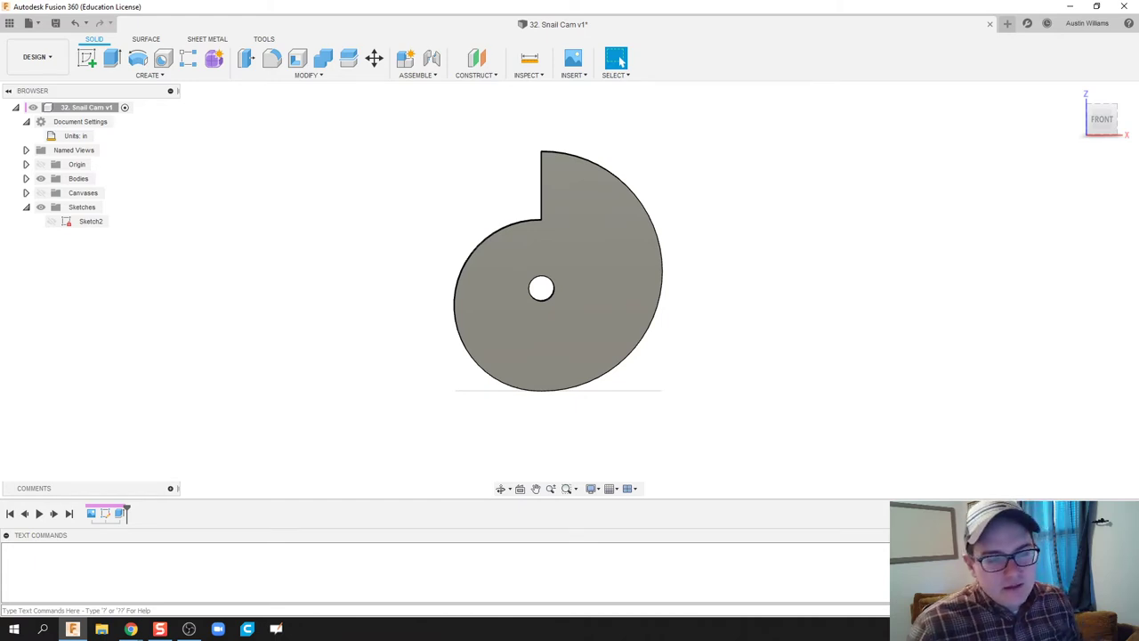
Start a new blank design
middle_click_drag(763, 264, 618, 279)
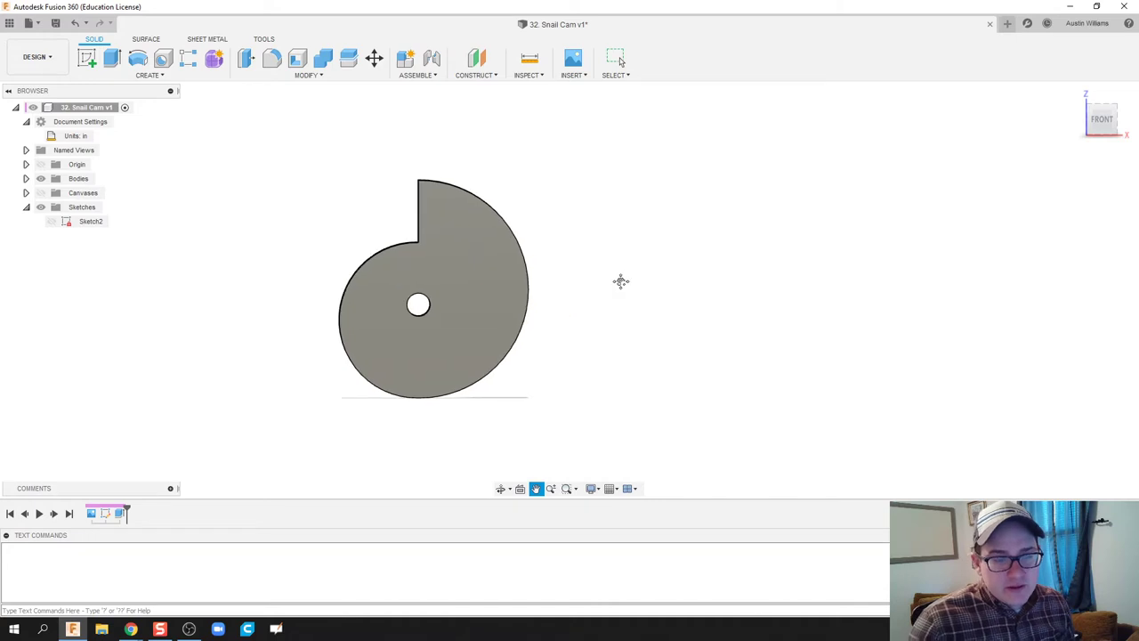
left_click(1007, 23)
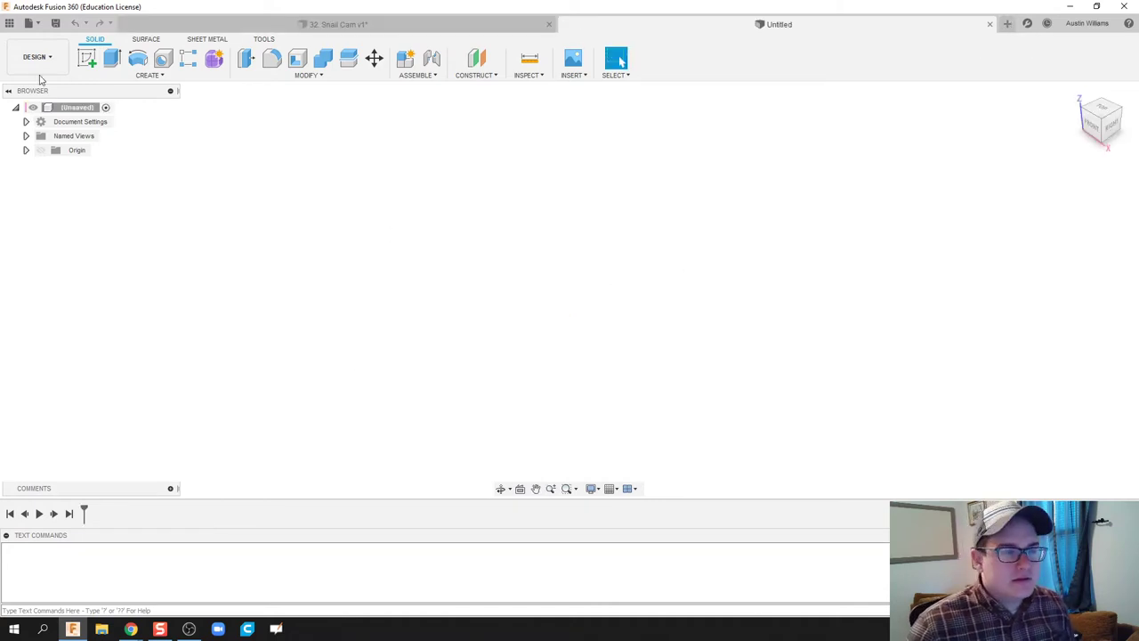
left_click(88, 59)
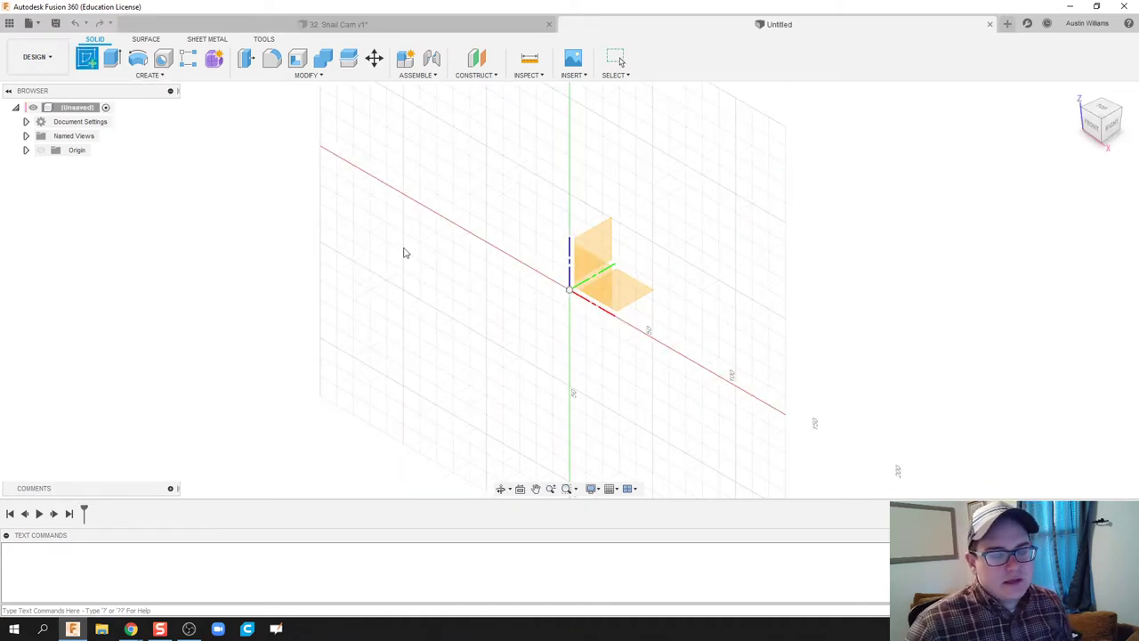
Insert snail.png as a canvas on the XZ plane
left_click(574, 74)
left_click(598, 120)
left_click(416, 425)
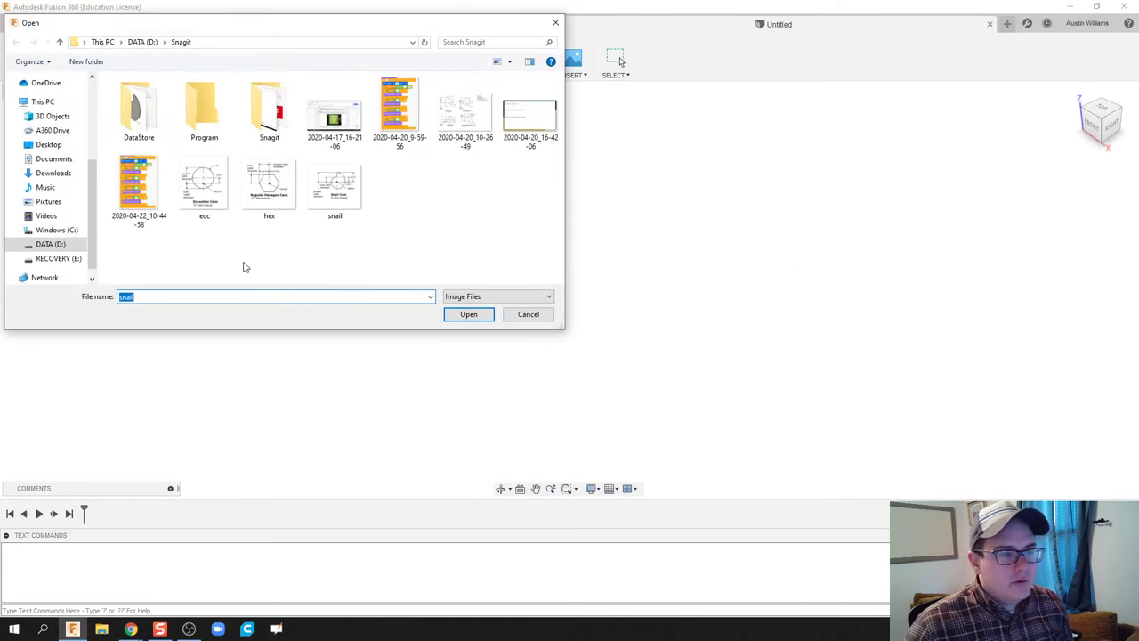
left_click(343, 204)
double_click(342, 205)
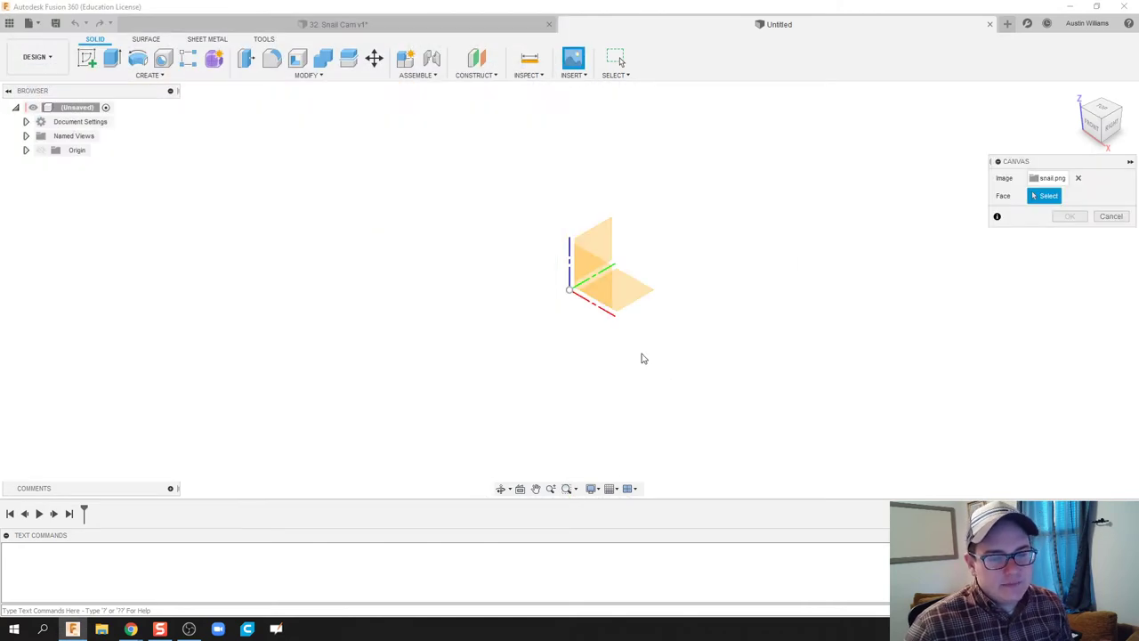
left_click(605, 287)
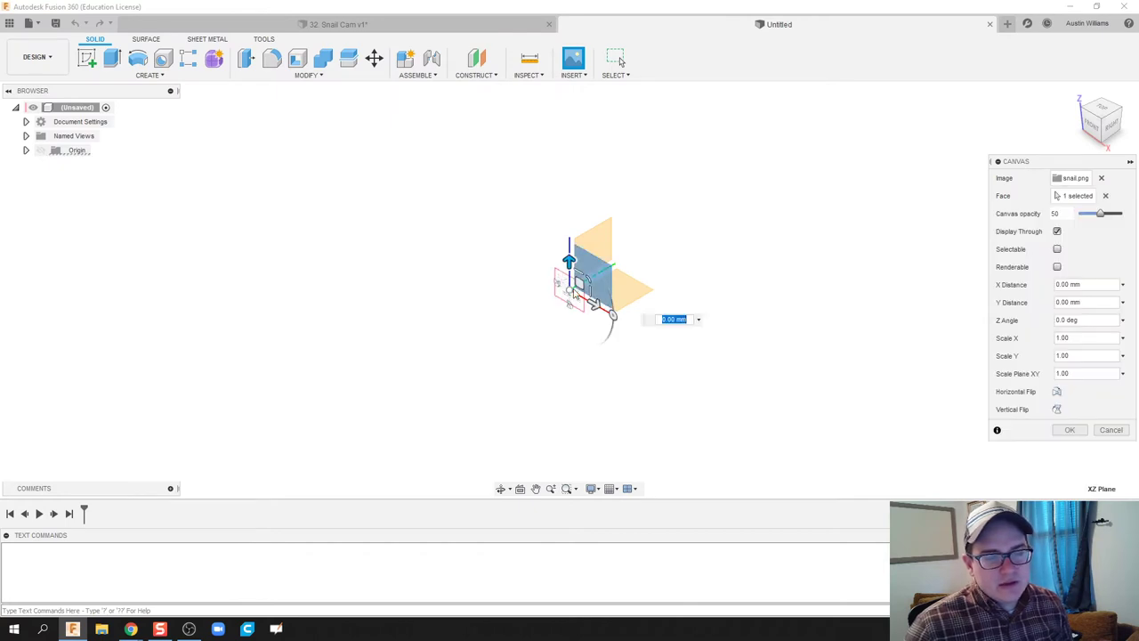
Move, enlarge and horizontally flip the snail canvas, then confirm it
left_click_drag(575, 294, 834, 311)
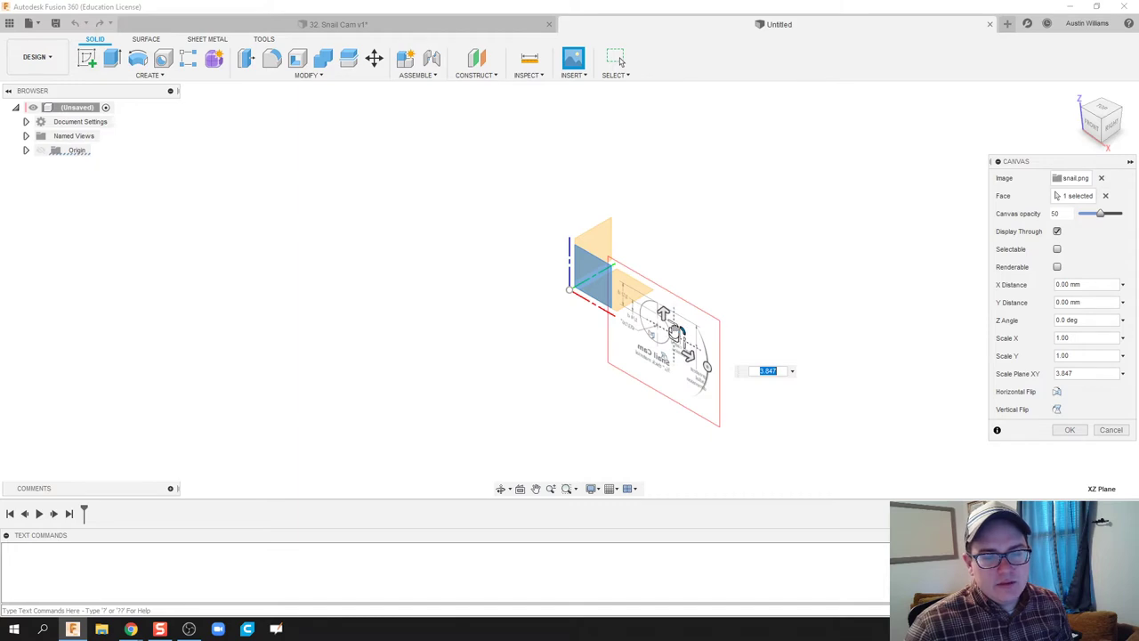
left_click_drag(675, 331, 712, 322)
left_click(1057, 391)
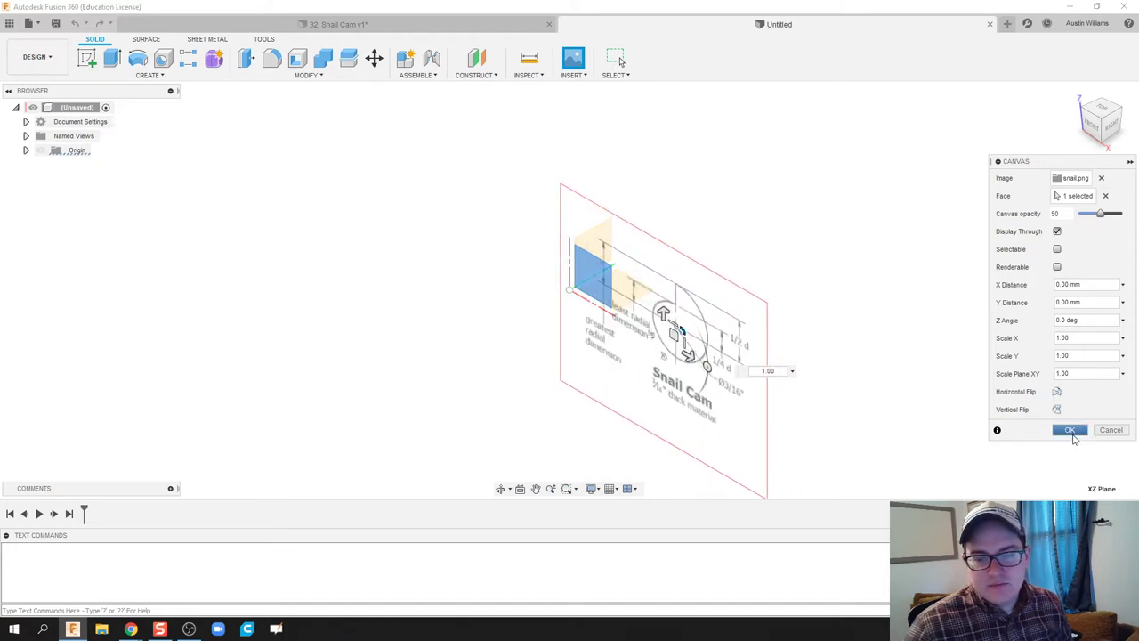
left_click(1071, 431)
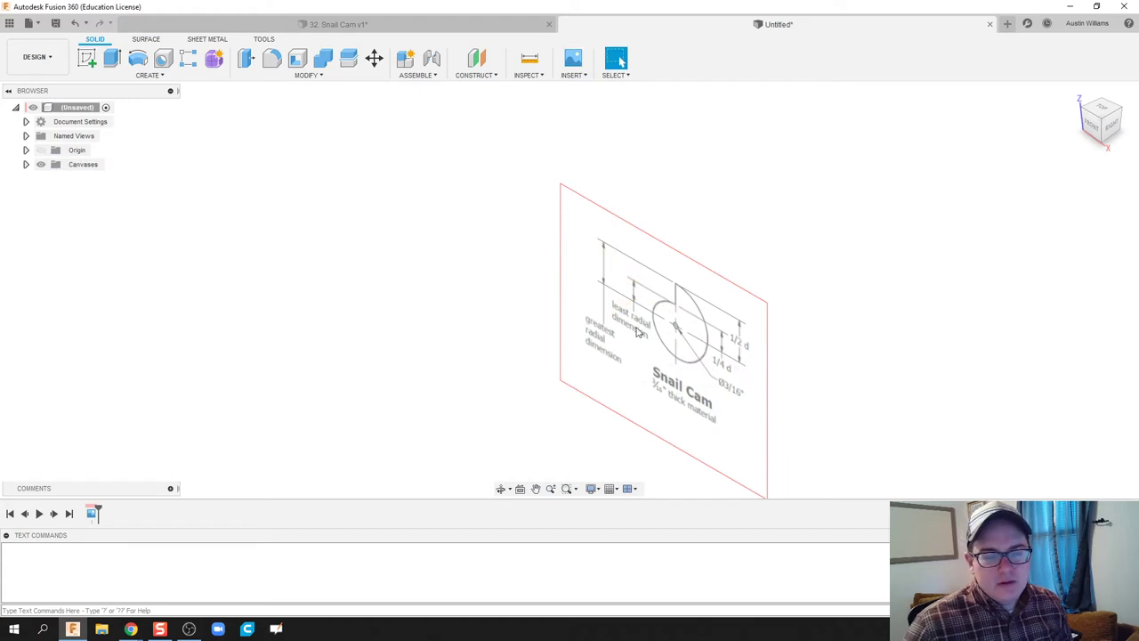
Set the snail canvas opacity to 100
double_click(93, 513)
left_click_drag(1100, 250, 1124, 250)
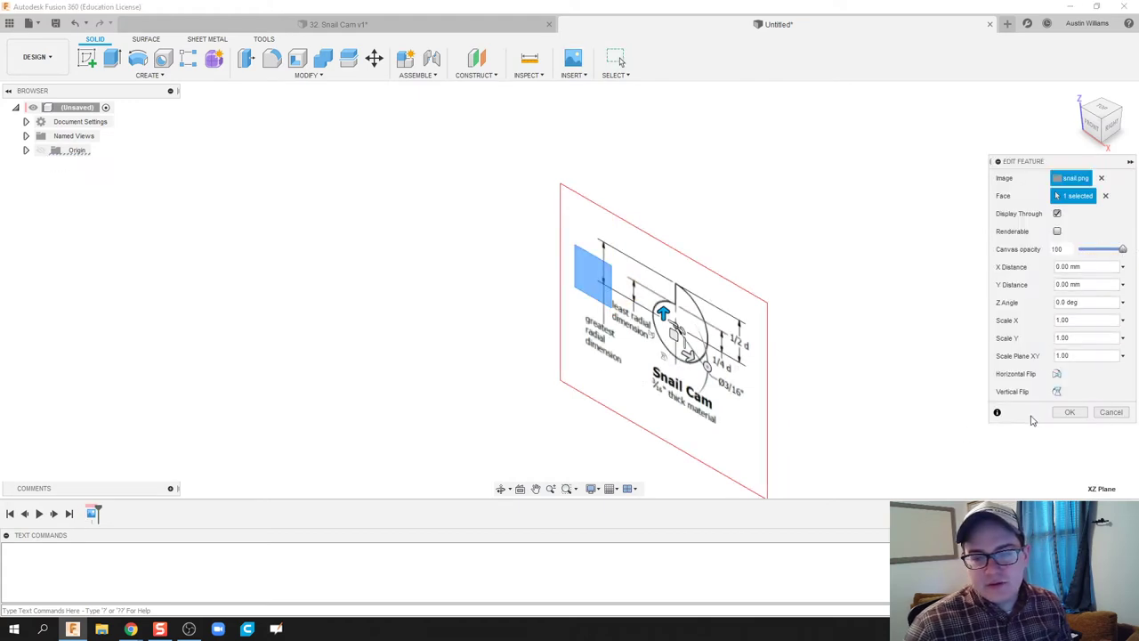
left_click(1071, 411)
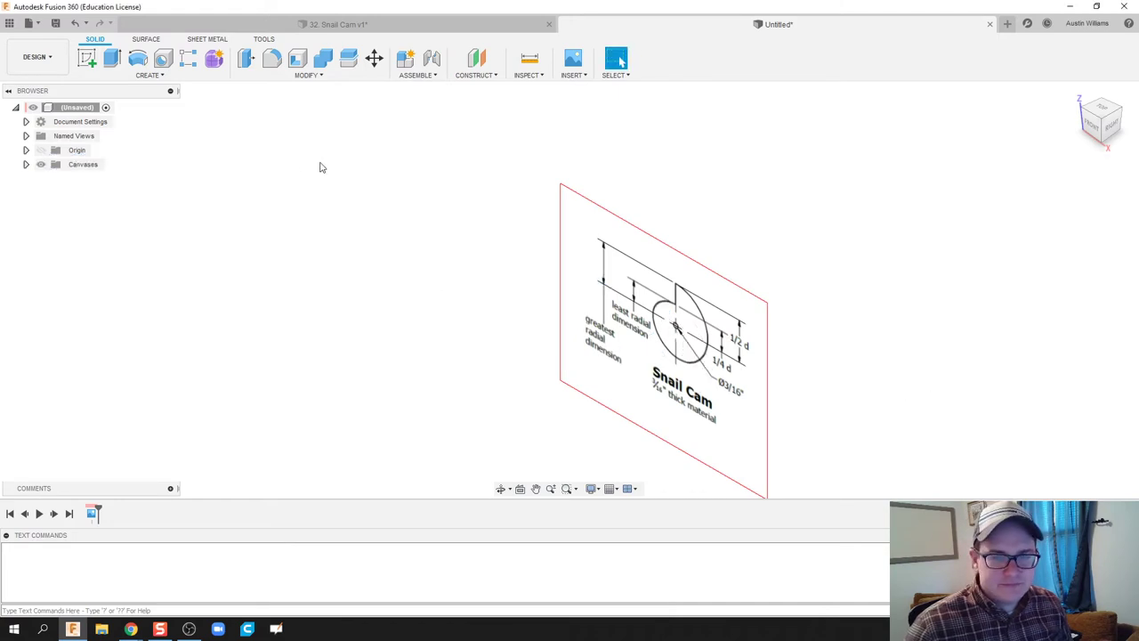
Change the design's units from millimetres to Inch in Document Settings
left_click(25, 121)
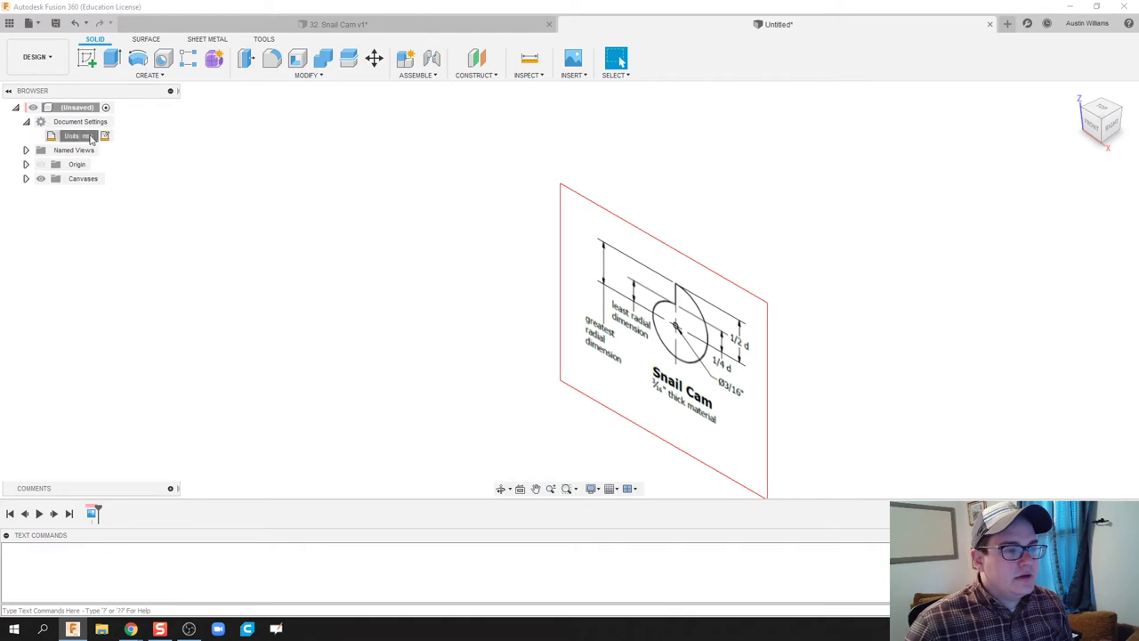
left_click(104, 135)
left_click(1102, 178)
left_click(1080, 233)
left_click(1071, 216)
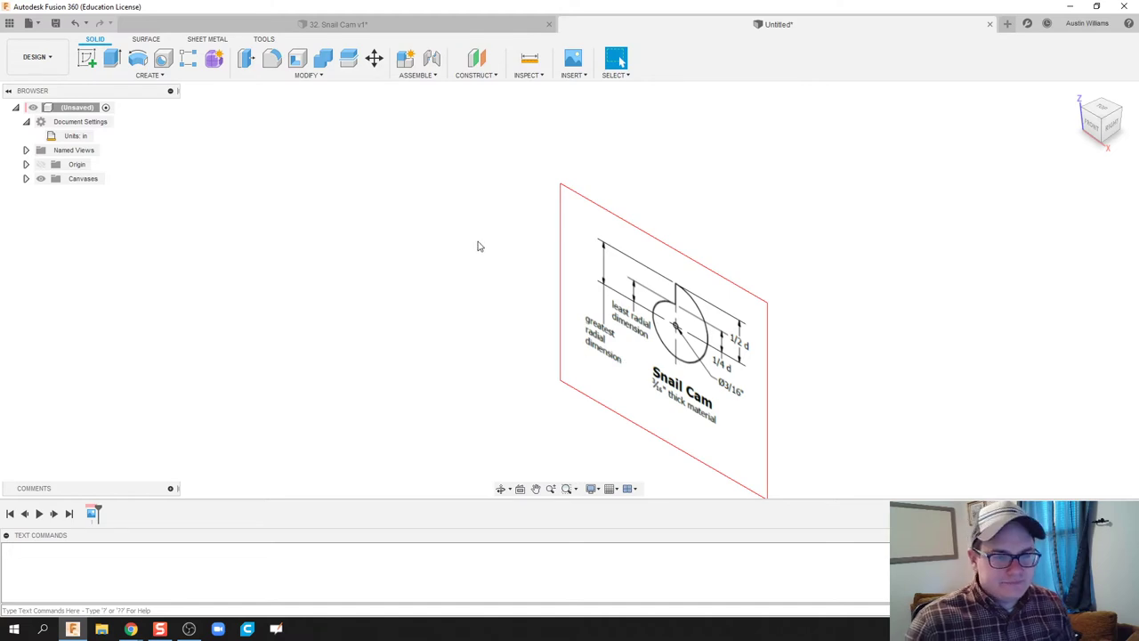
Start a sketch on the XZ plane and shift the snail canvas to the right of the origin
left_click(86, 57)
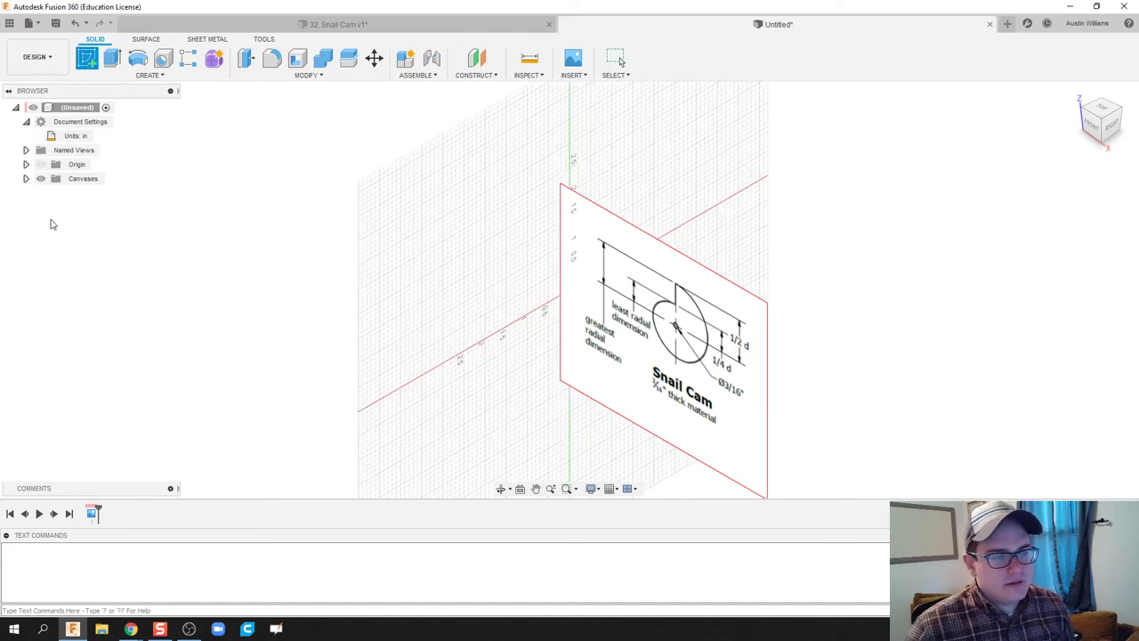
left_click(604, 294)
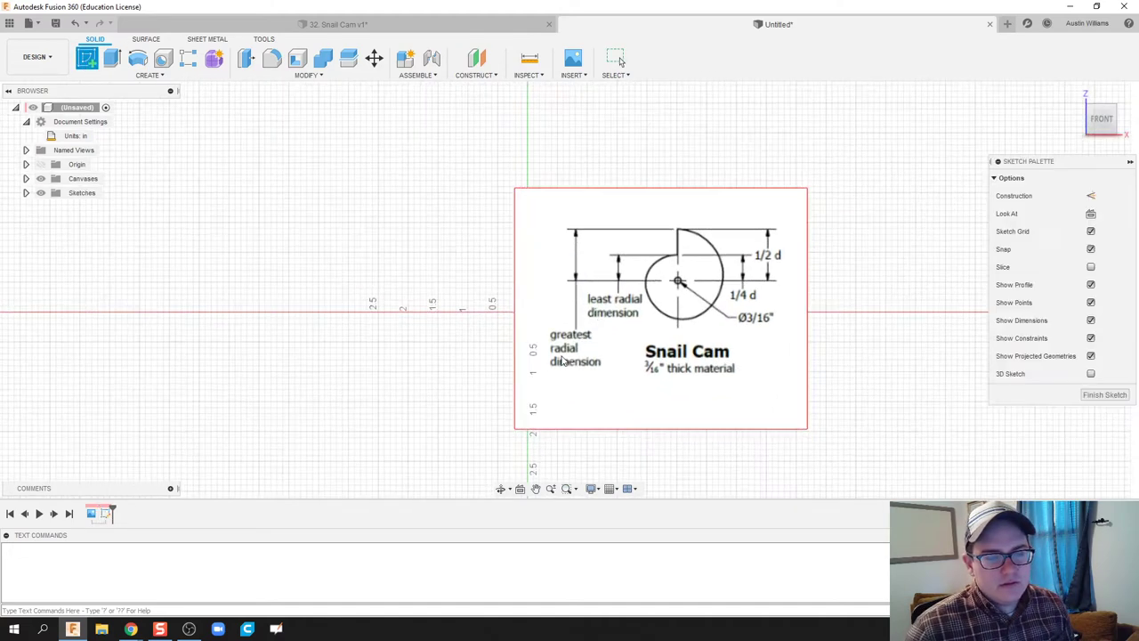
right_click(92, 514)
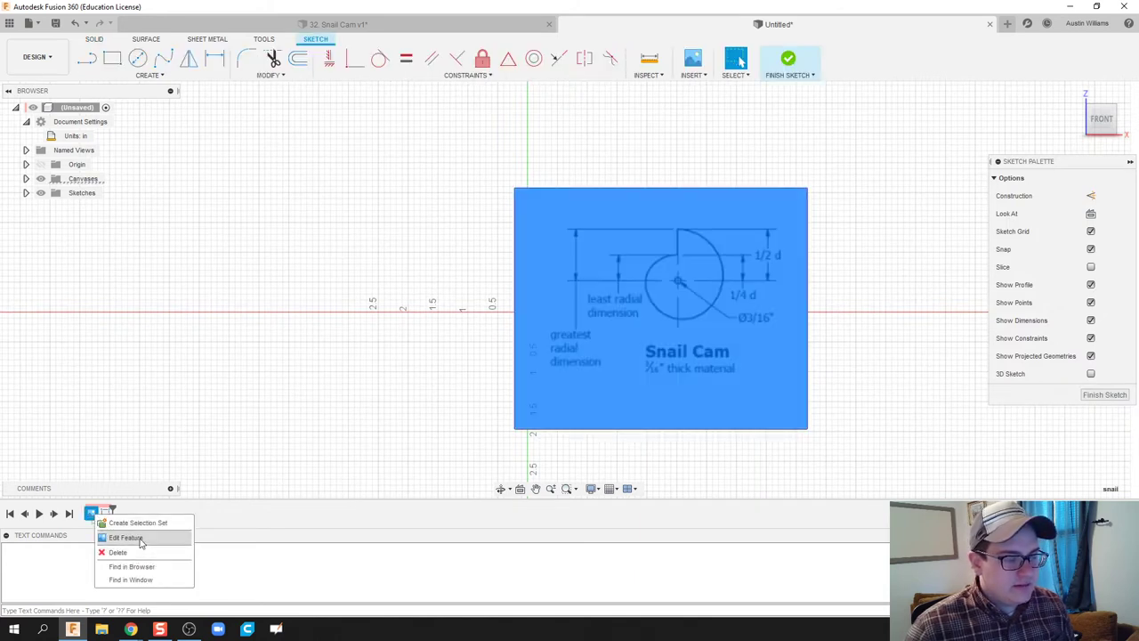
left_click(125, 538)
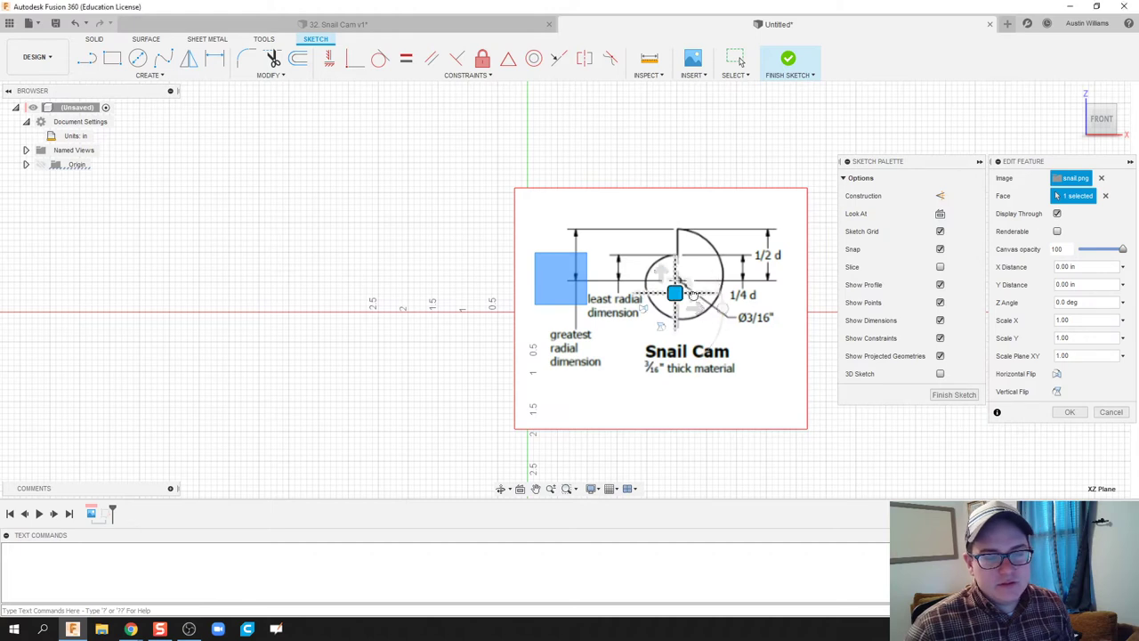
left_click_drag(677, 284, 855, 283)
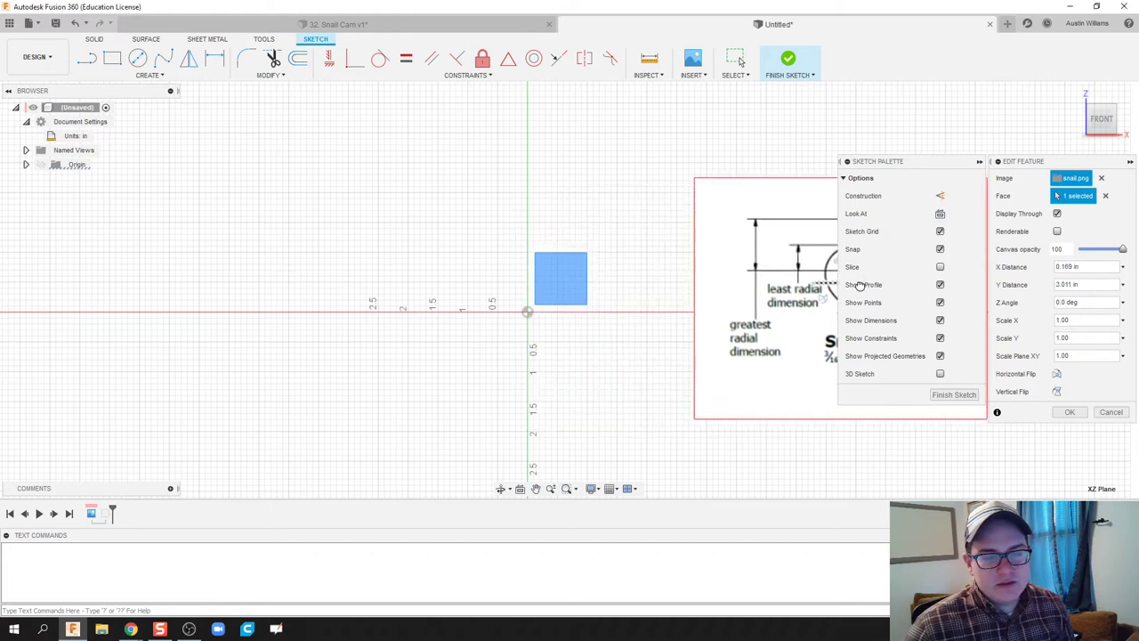
scroll(786, 407, "down", 1)
middle_click_drag(786, 407, 577, 381)
left_click_drag(669, 284, 708, 300)
left_click(1071, 412)
Draw a 3/16 in (0.188 in) diameter circle centred on the origin
scroll(405, 358, "up", 1)
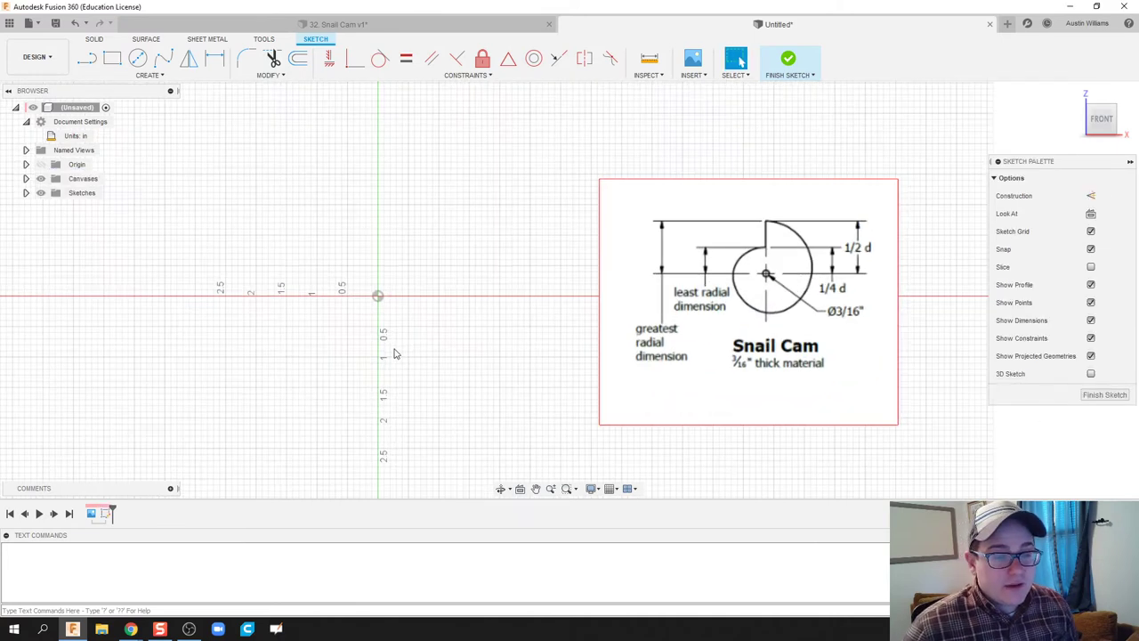
key("c")
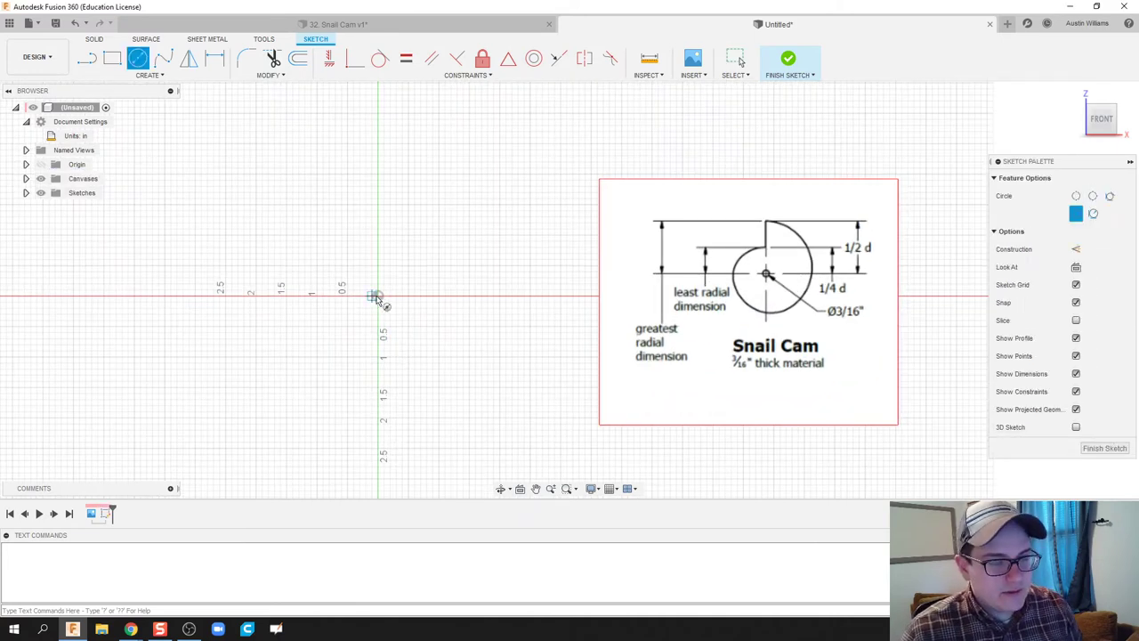
left_click(377, 296)
key("Escape")
key("Escape")
key("c")
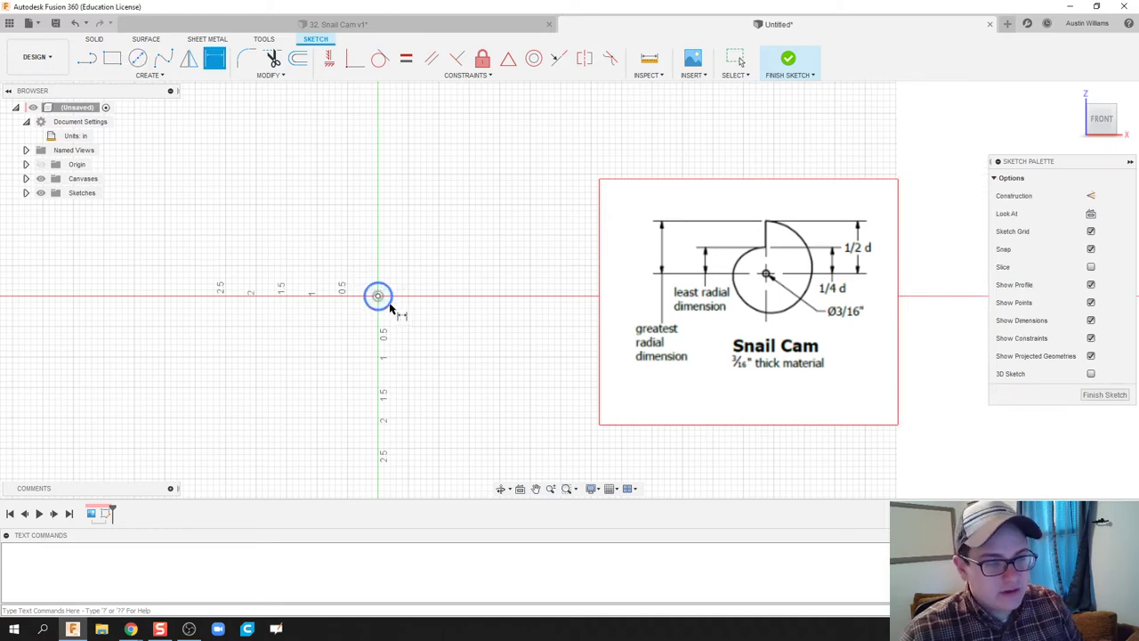
left_click(397, 310)
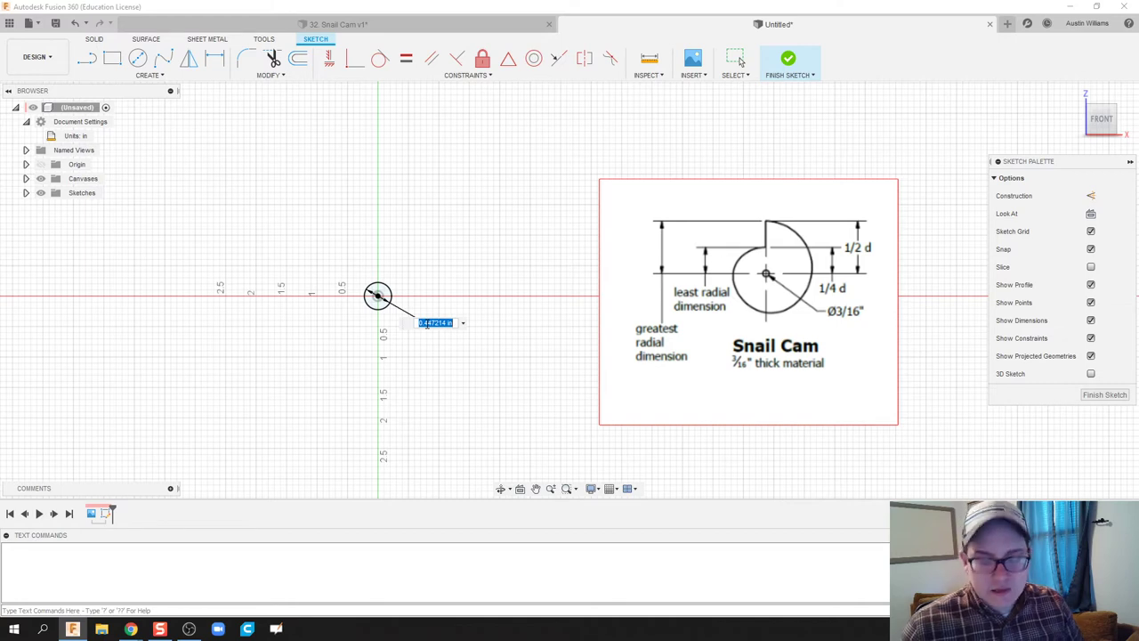
type("3/16")
key("Return")
key("d")
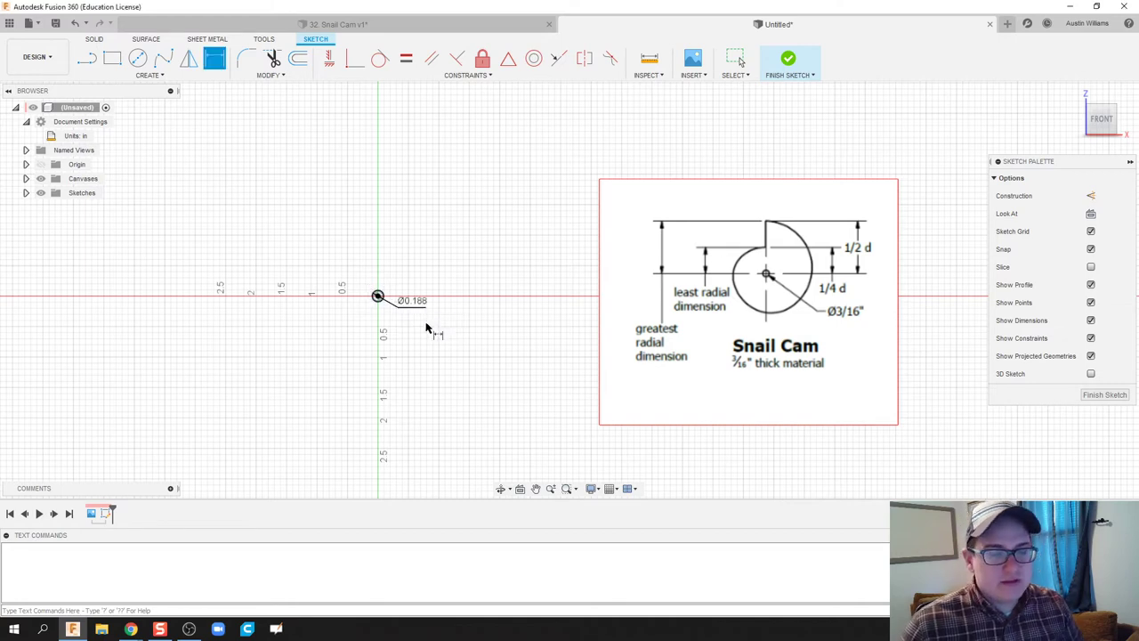
scroll(426, 329, "up", 2)
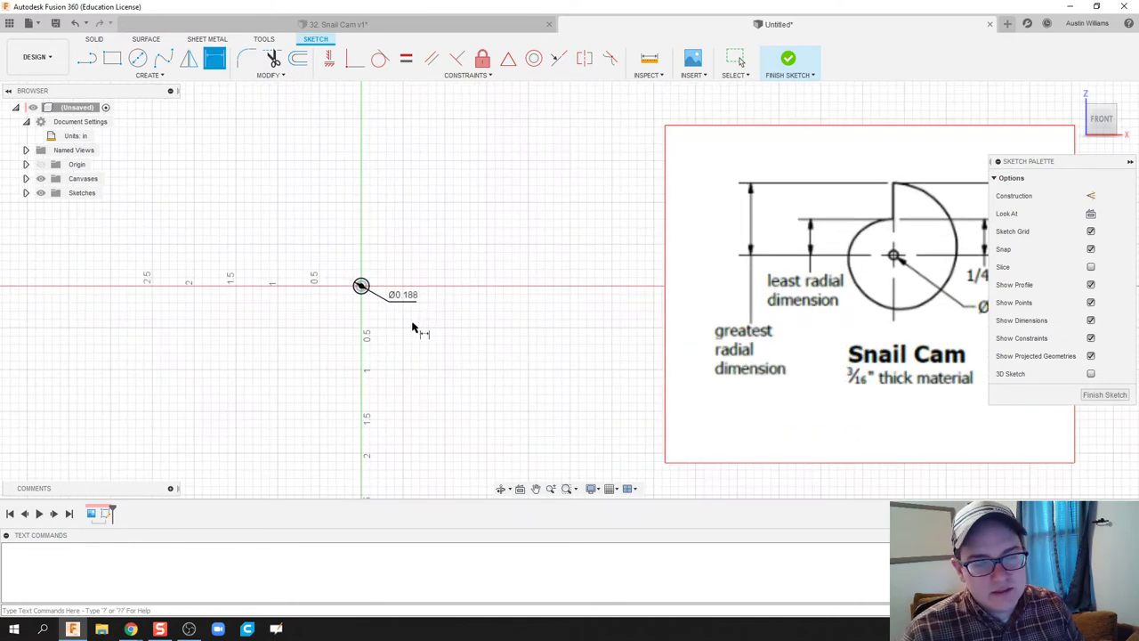
scroll(419, 330, "down", 1)
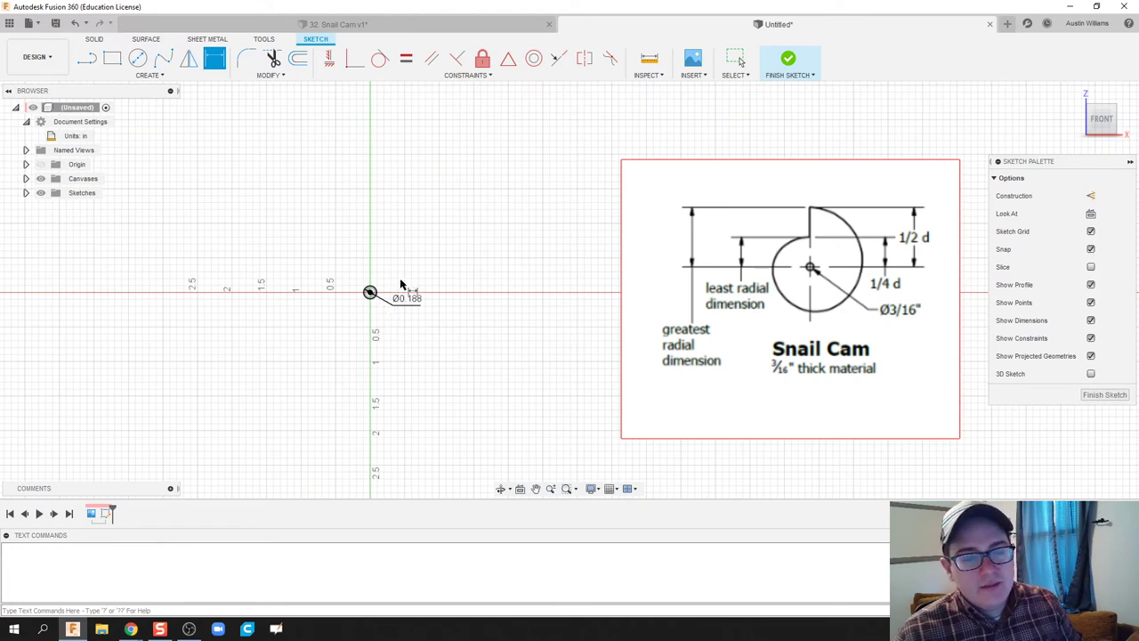
Open Change Parameters, select the User Parameters group, then close the editor
left_click(246, 77)
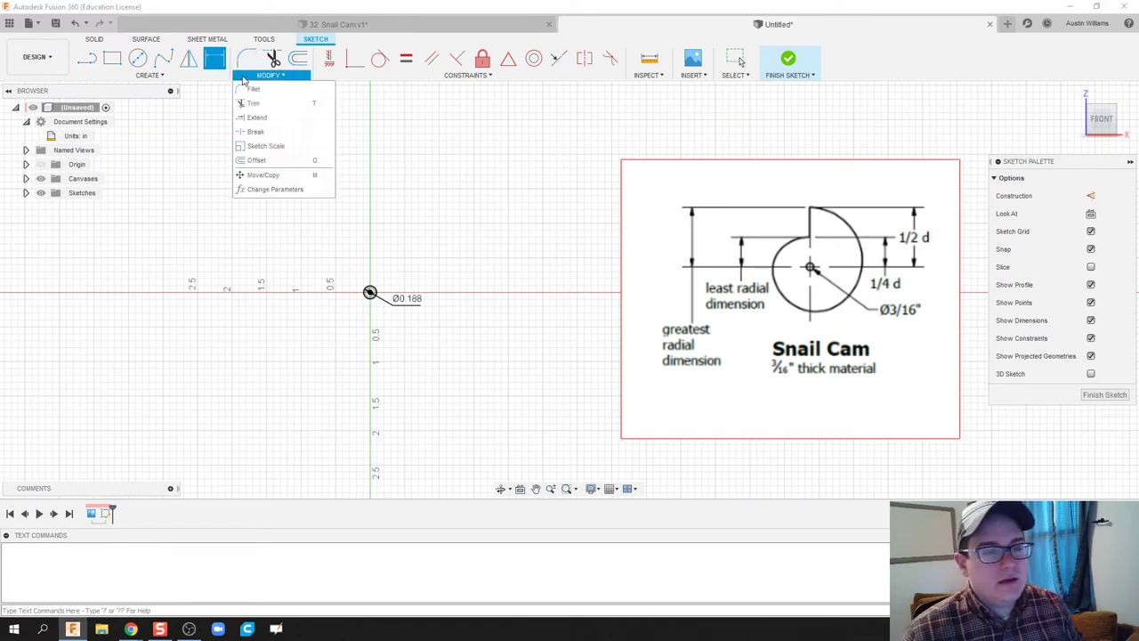
left_click(287, 191)
left_click(222, 256)
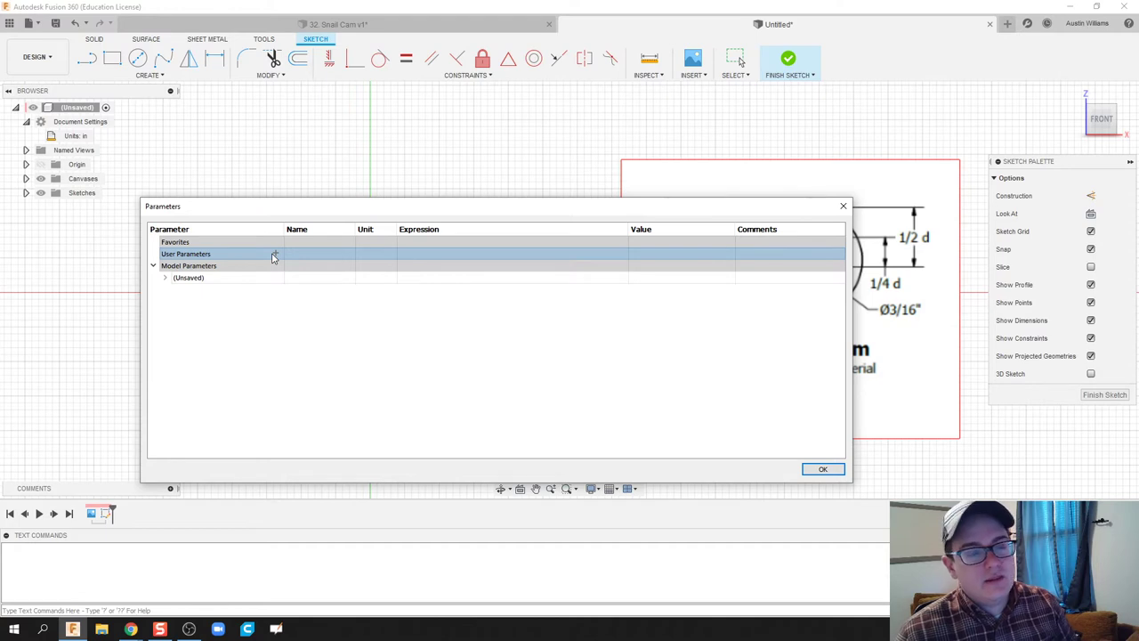
left_click(844, 206)
Add a user parameter named dia with expression 2 in
left_click(301, 77)
left_click(279, 189)
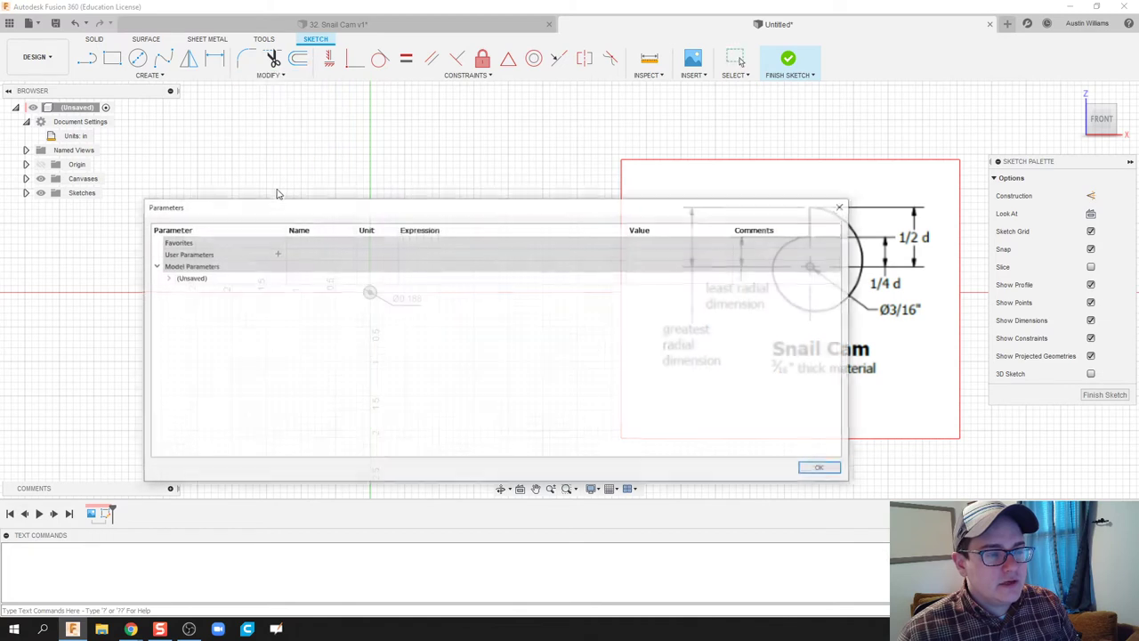
left_click(276, 253)
left_click(513, 308)
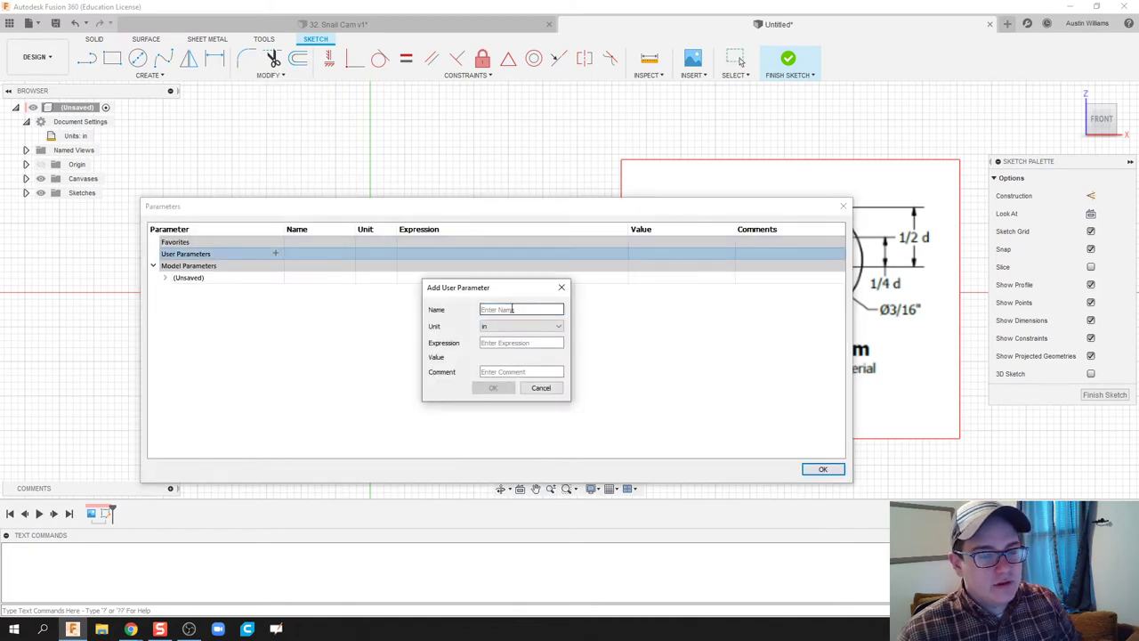
type("dia")
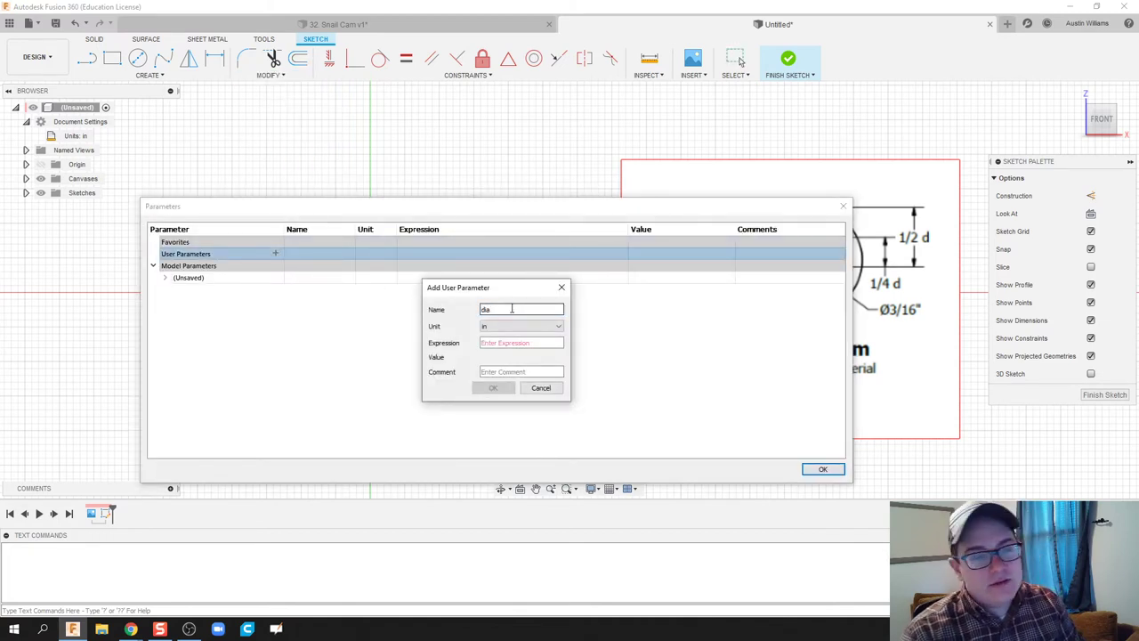
left_click(504, 343)
type("2")
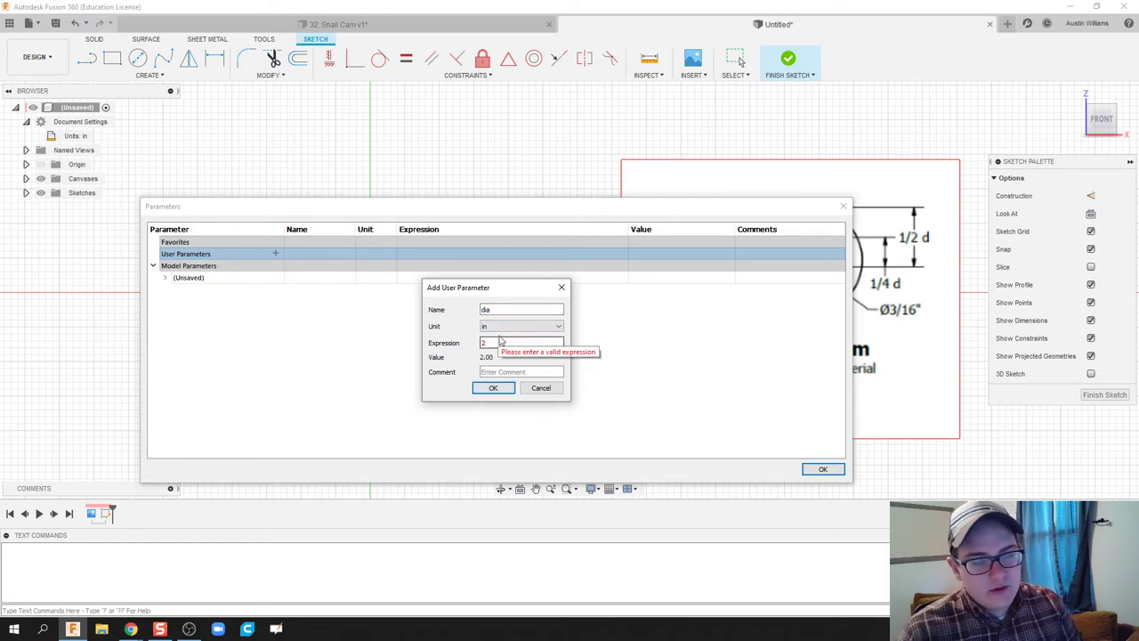
left_click(492, 388)
left_click(807, 469)
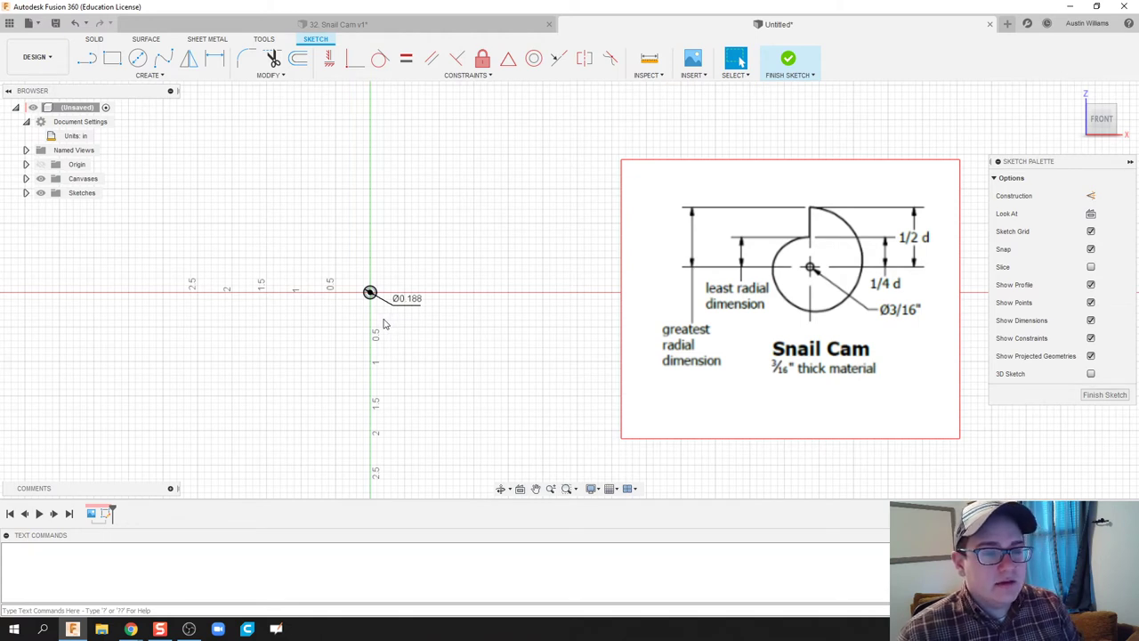
Draw a vertical line straight up from the origin
key("l")
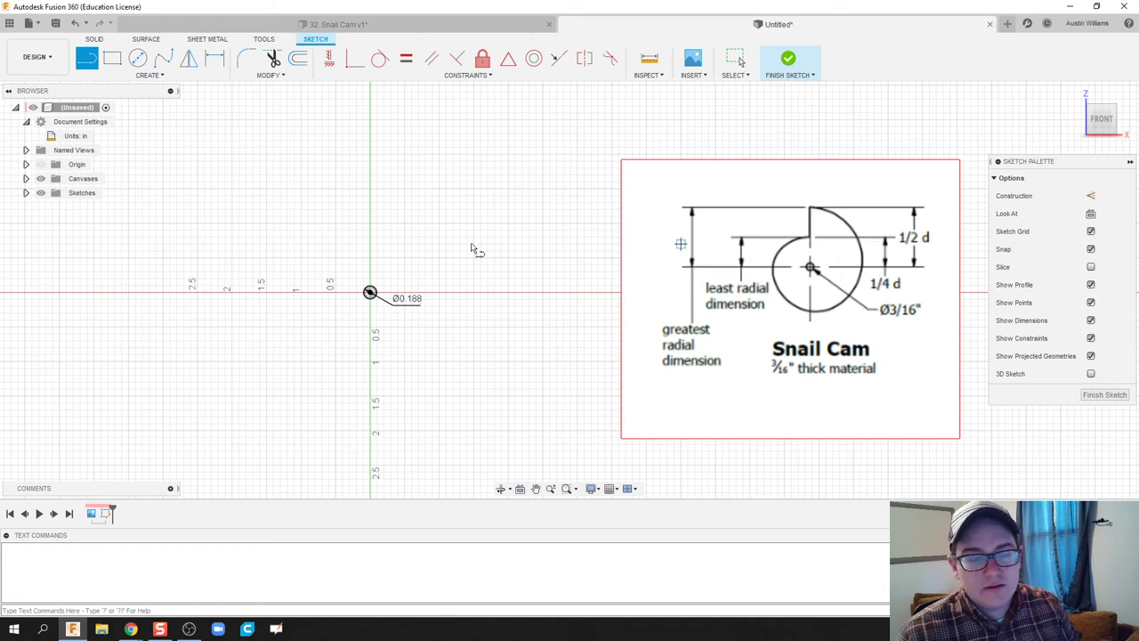
scroll(370, 293, "up", 5)
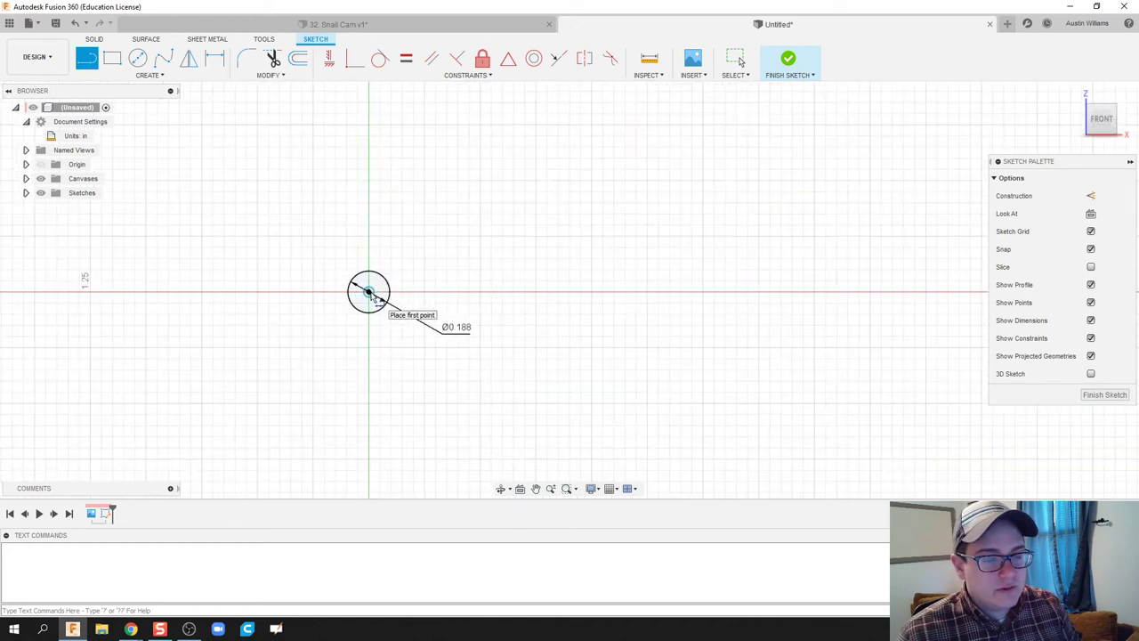
left_click(369, 293)
scroll(363, 258, "down", 5)
scroll(363, 247, "down", 3)
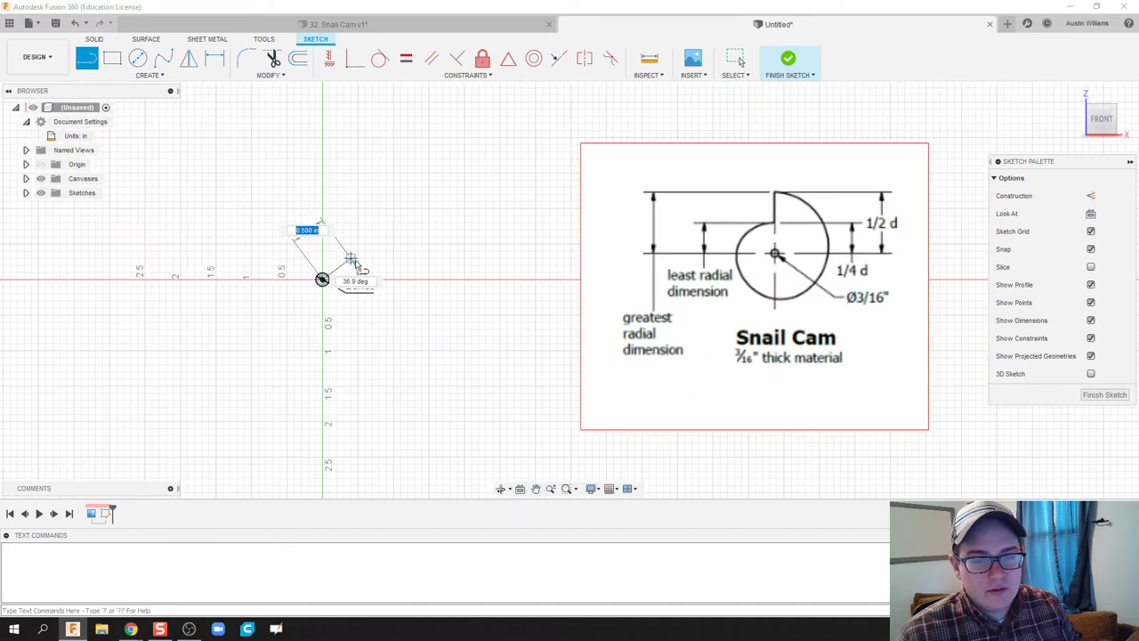
left_click(323, 211)
key("Escape")
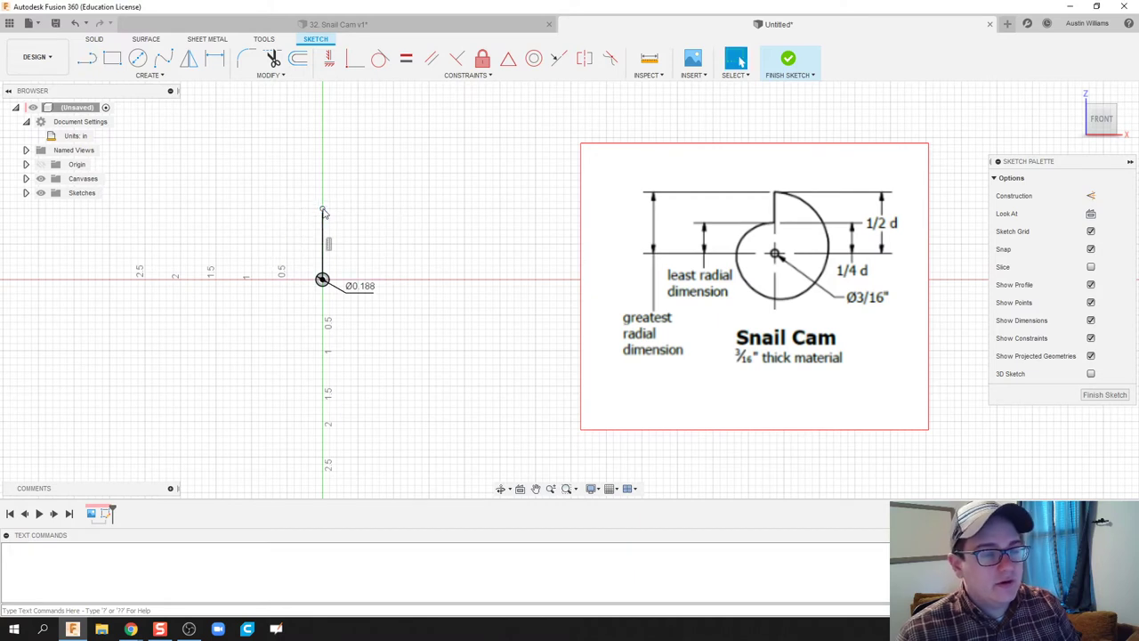
Dimension the vertical line as 0.25*dia, making it 0.50 in
key("d")
left_click(323, 238)
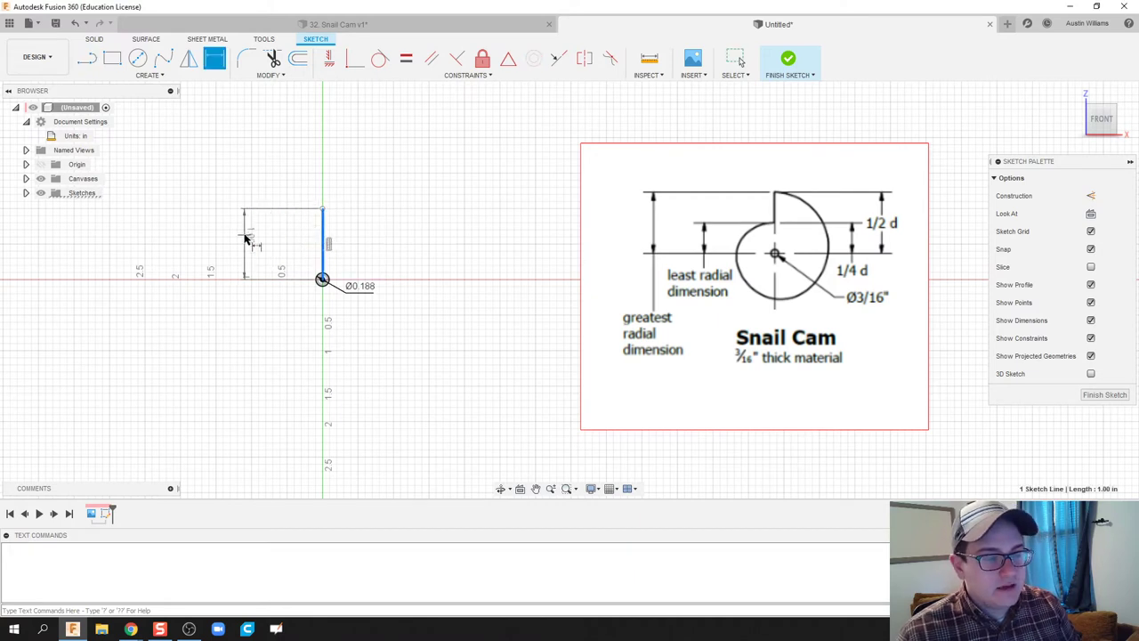
left_click(162, 237)
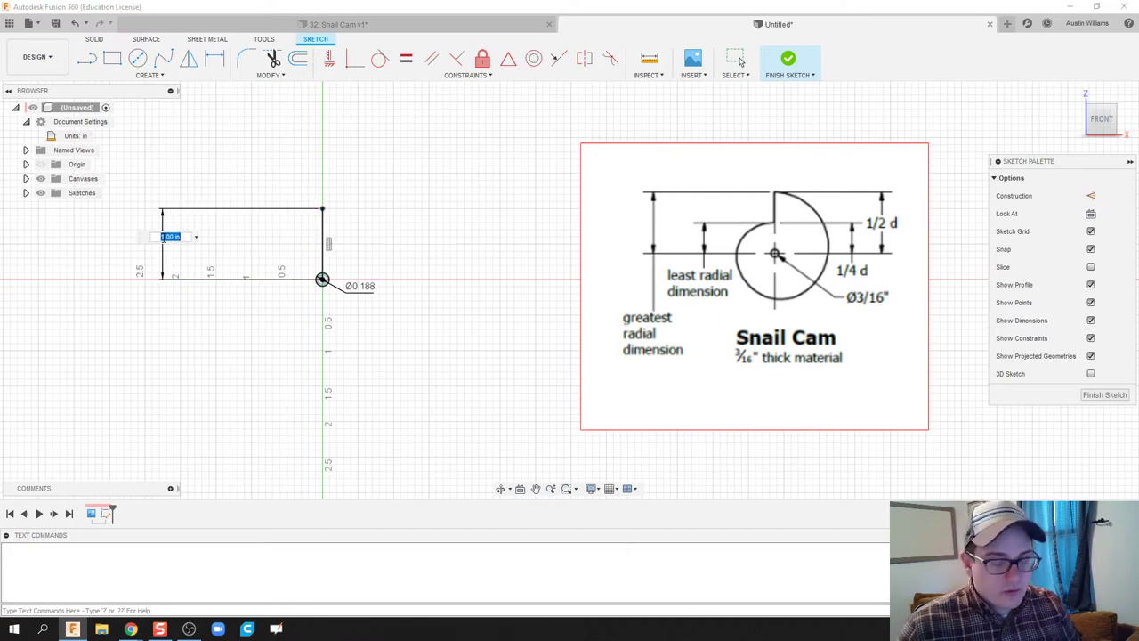
type("0.25*dia")
key("Return")
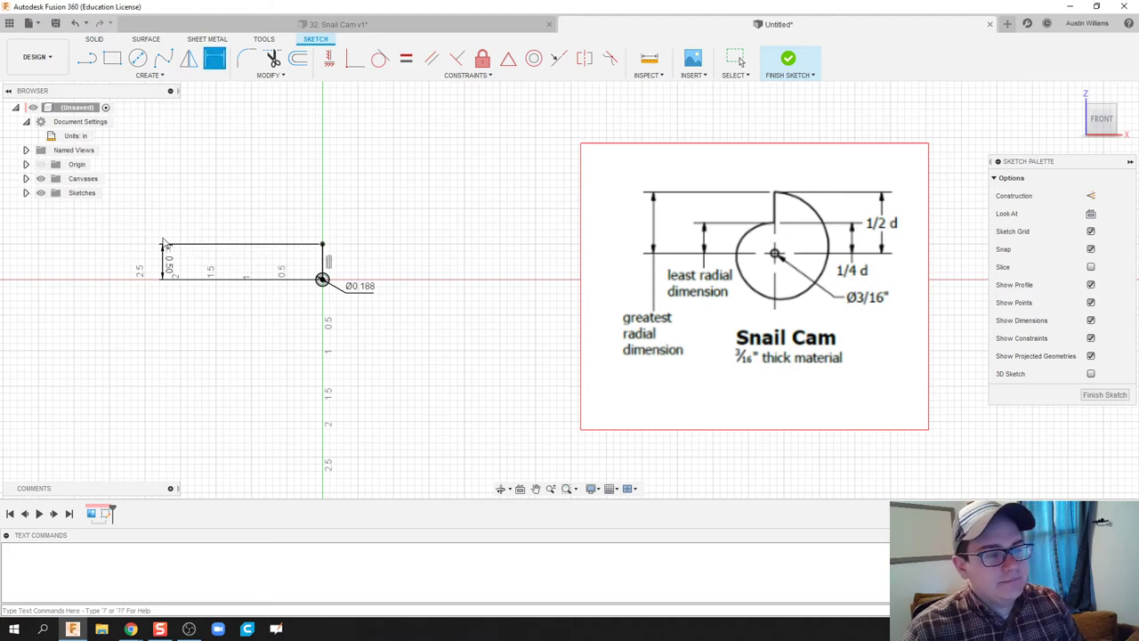
scroll(323, 300, "up", 4)
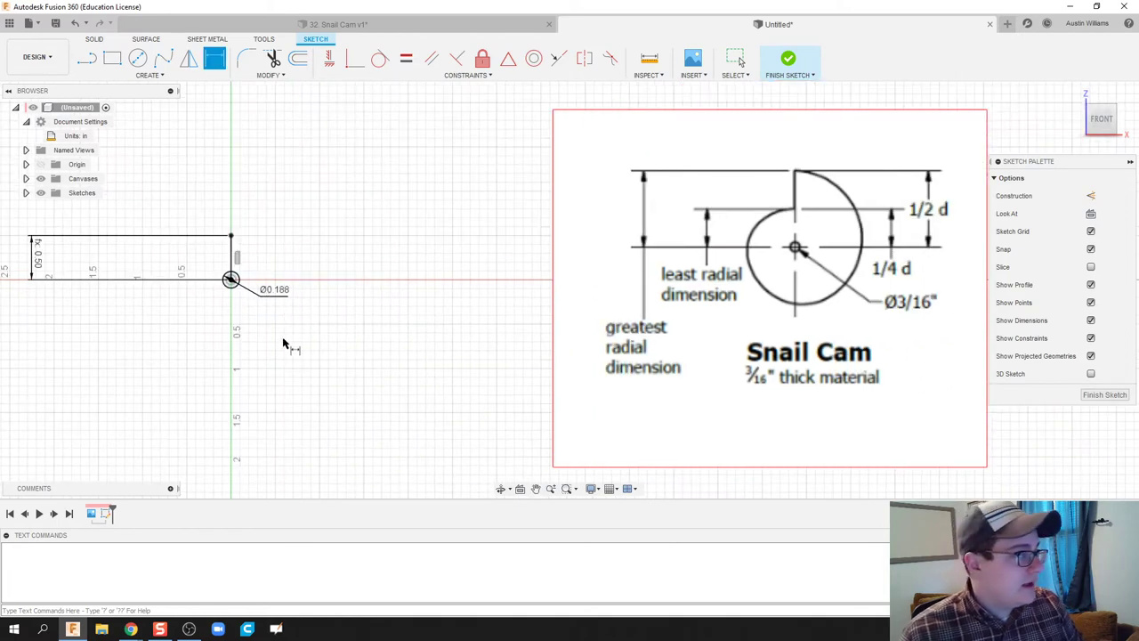
Draw a second vertical line from the origin and dimension it 0.5*dia (1.00 in)
key("l")
left_click(231, 280)
left_click(230, 146)
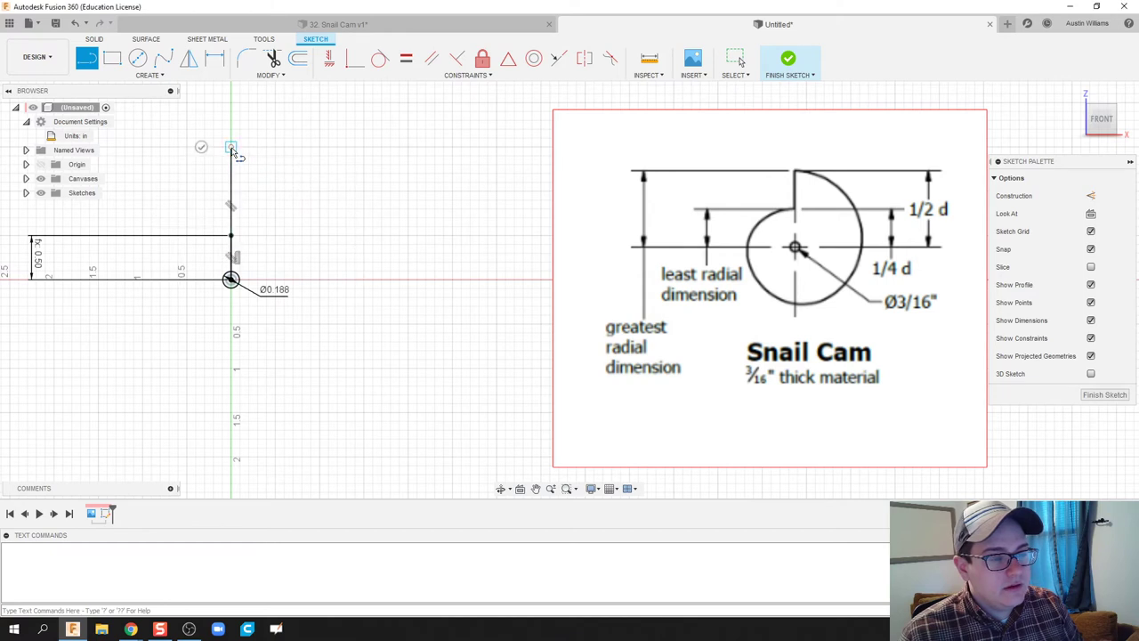
key("Escape")
key("d")
left_click(232, 206)
left_click(338, 199)
type("0.5*dia")
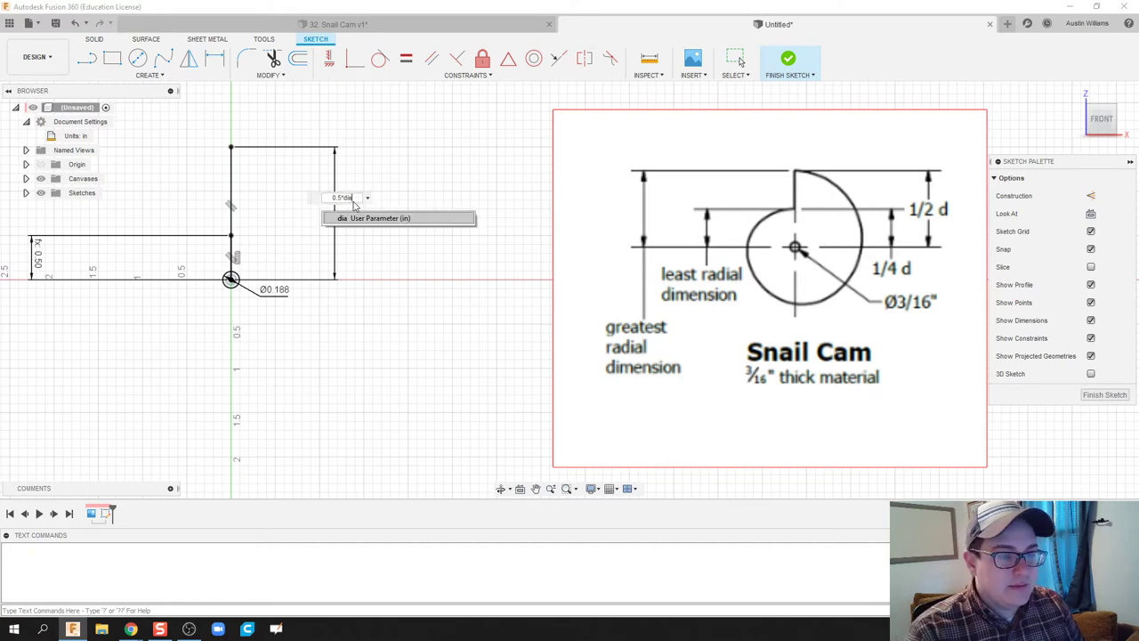
key("Return")
scroll(334, 342, "down", 1)
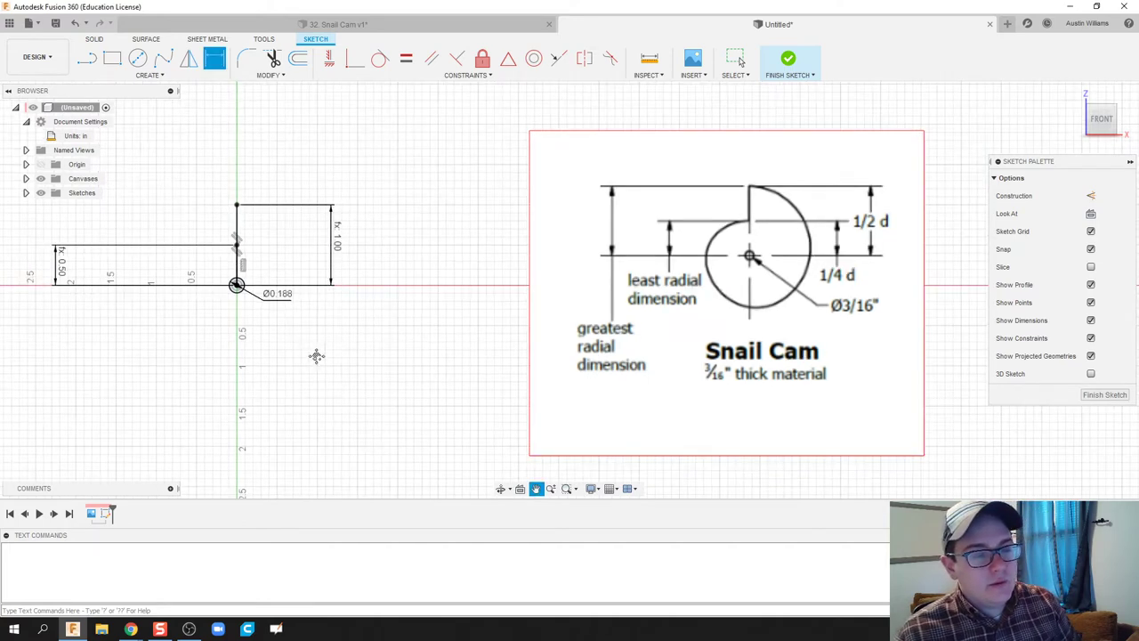
mouse_move(347, 361)
middle_mouse_down()
mouse_move(422, 333)
mouse_move(356, 330)
middle_mouse_up()
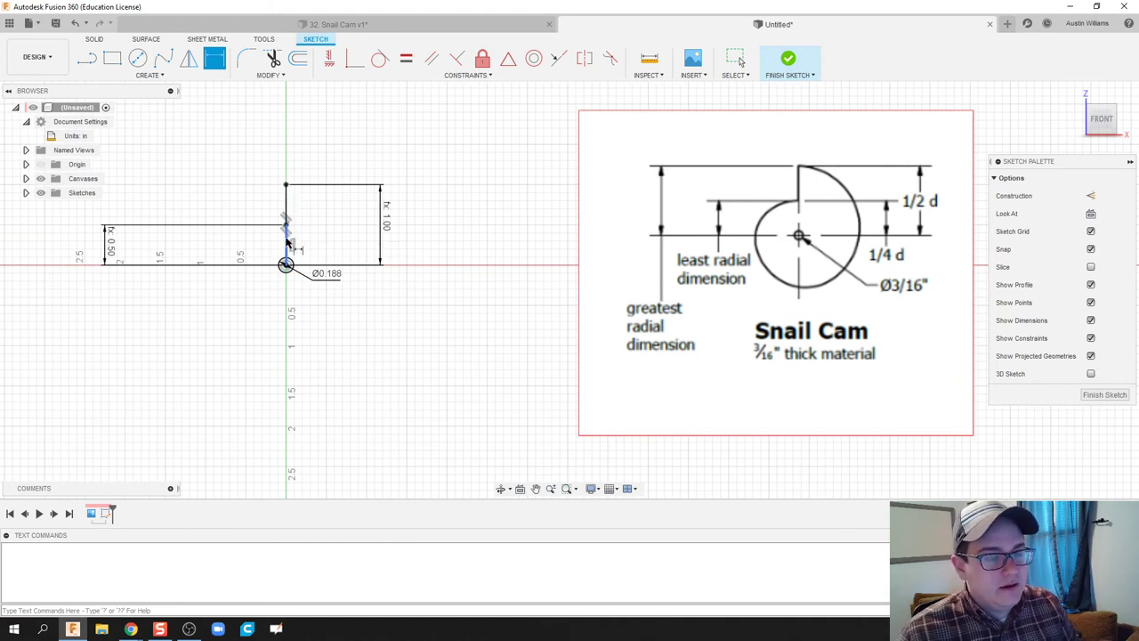
Drop the over-constraining extra dimension and drag the 0.50 dimension nearer the lines
left_click(287, 237)
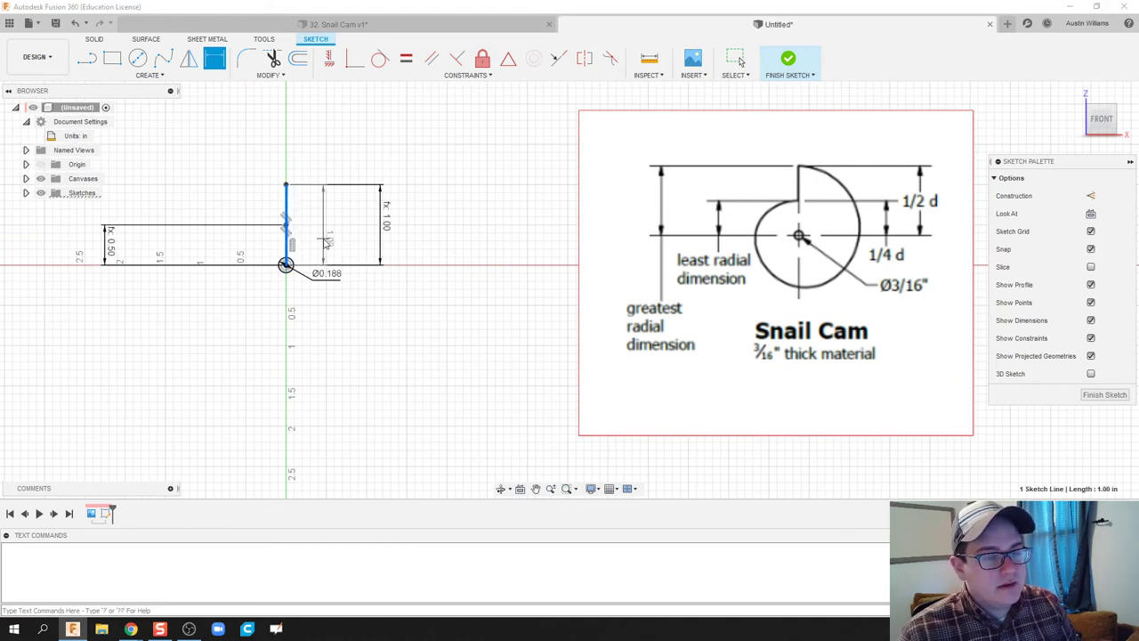
left_click(322, 238)
left_click(655, 328)
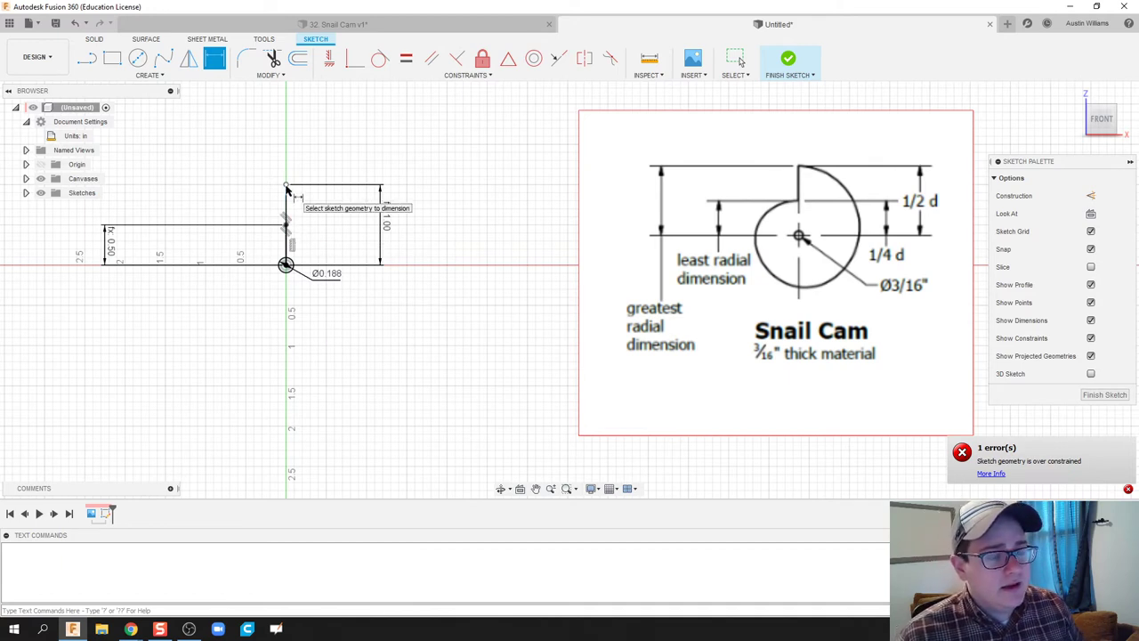
key("Escape")
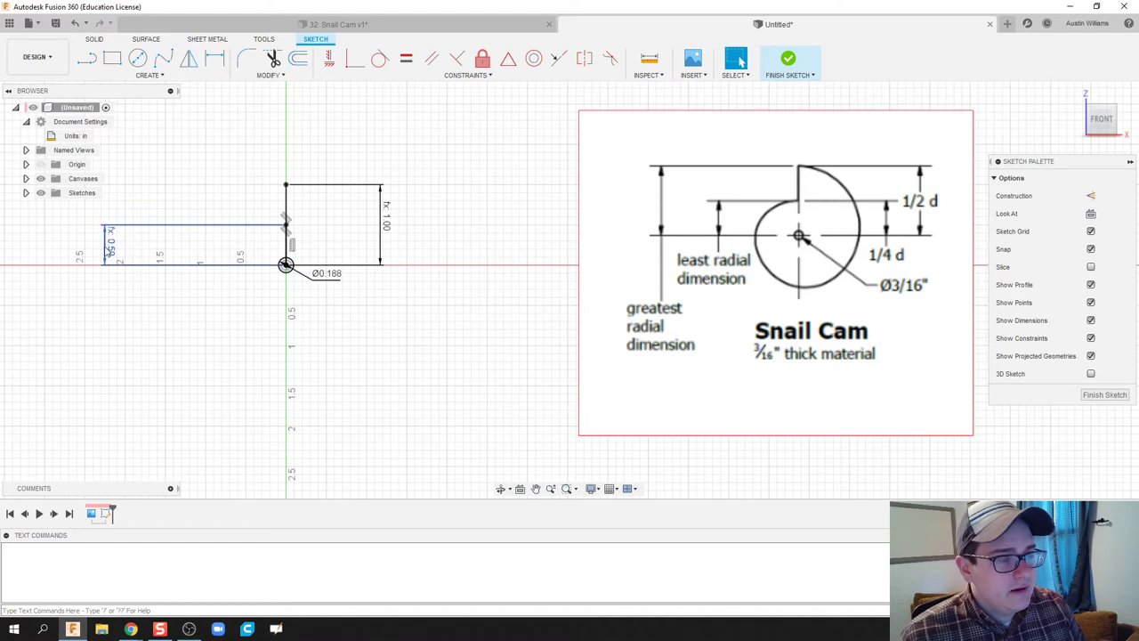
left_click_drag(105, 249, 175, 253)
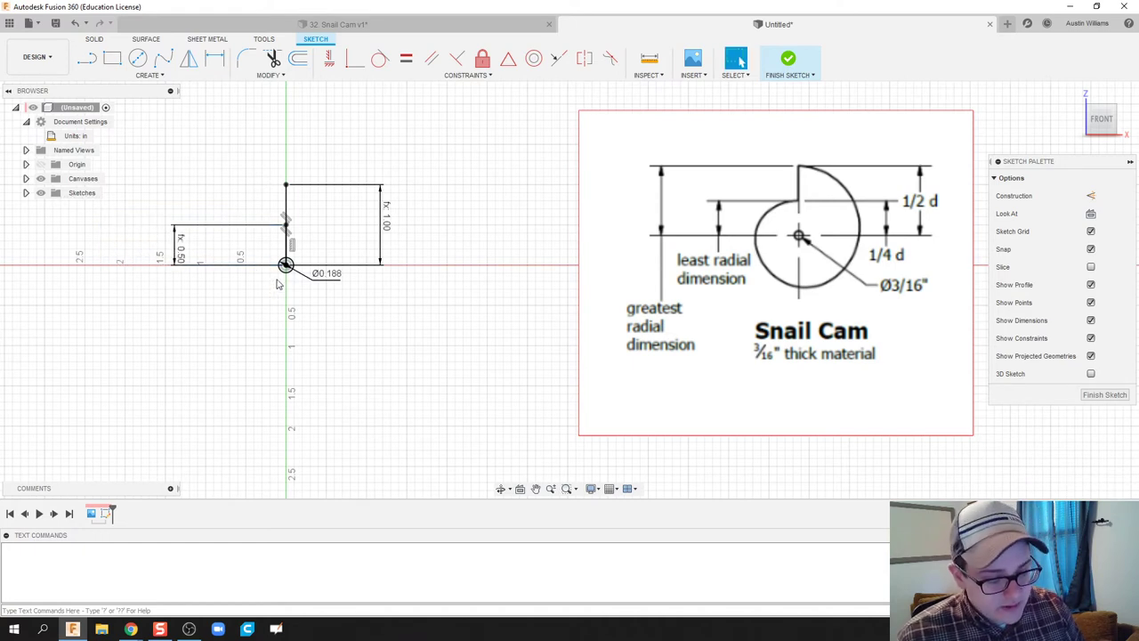
Draw a 0.700 in horizontal line left of the origin and place its length dimension below
key("l")
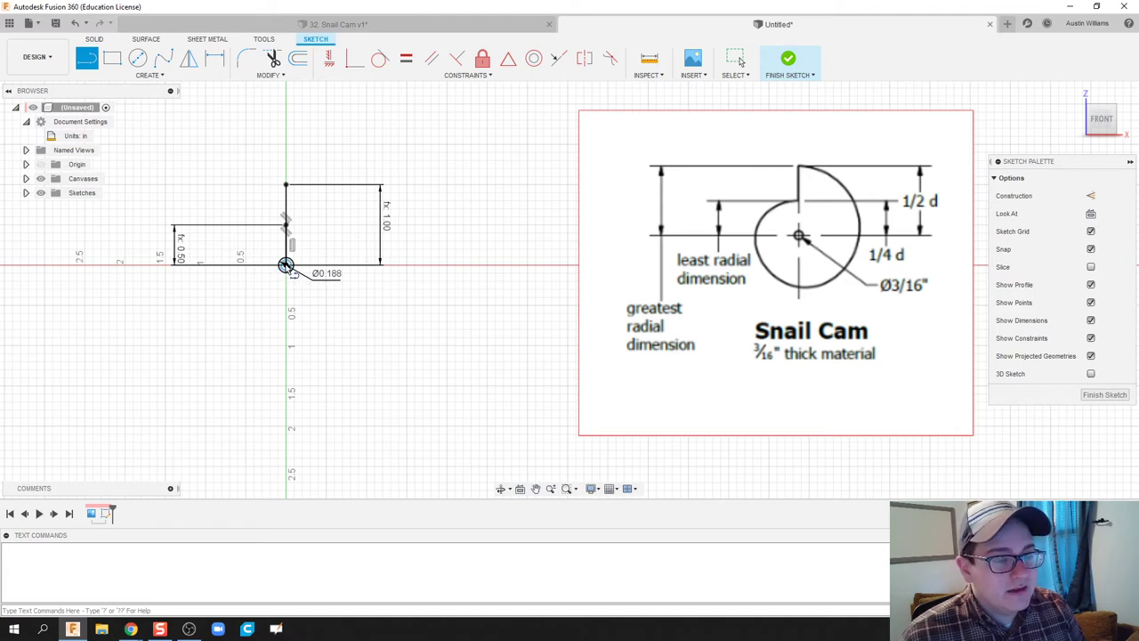
left_click(286, 264)
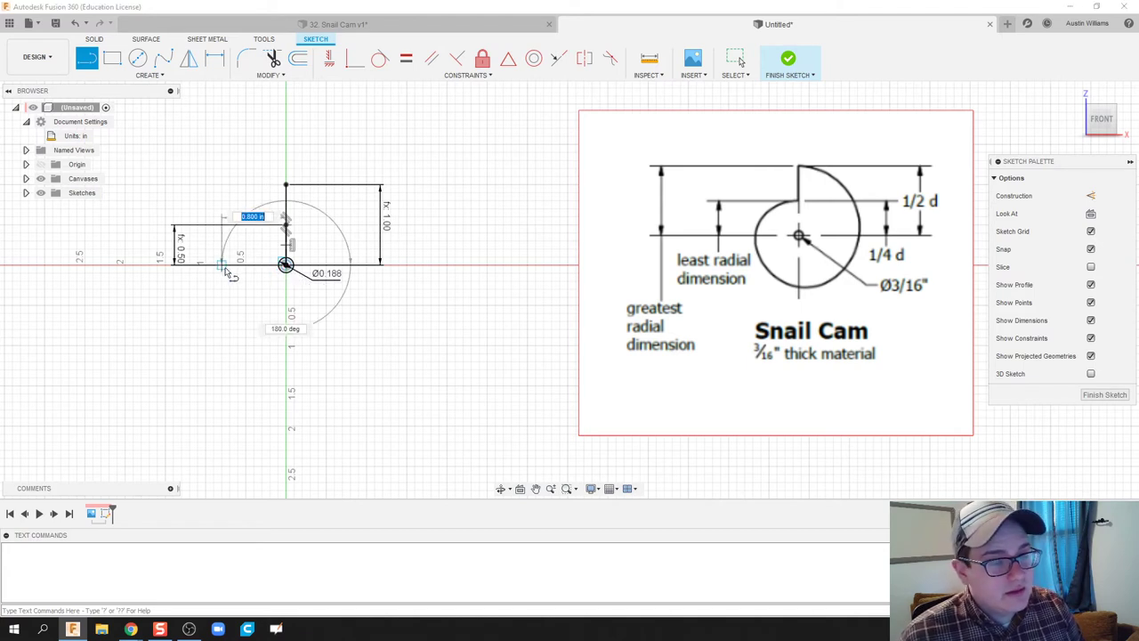
key("Return")
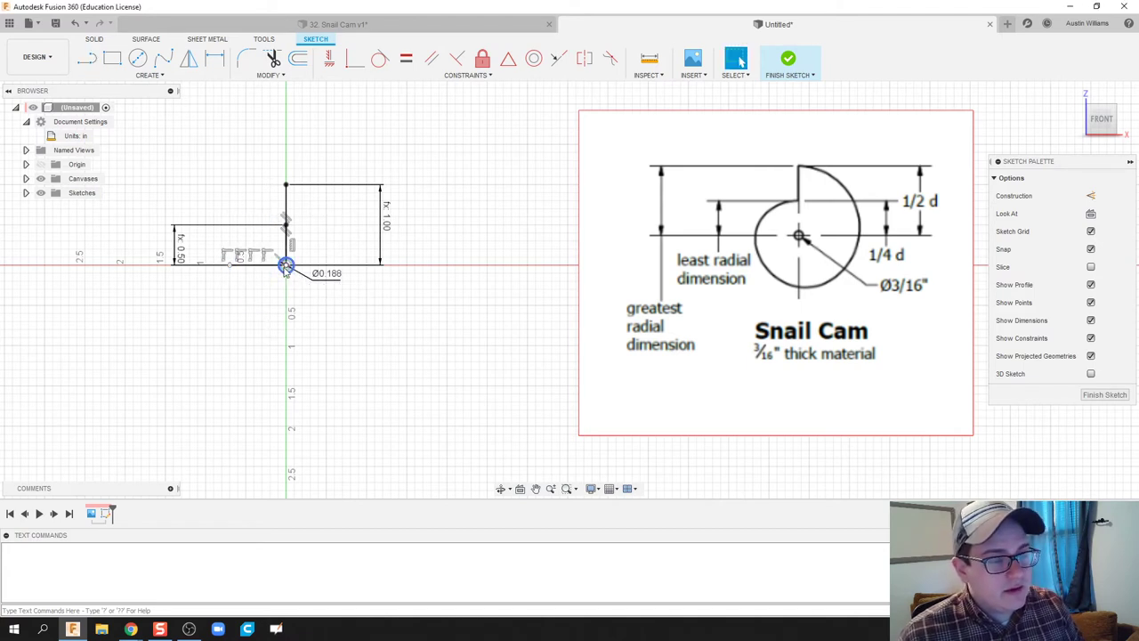
left_click(285, 265)
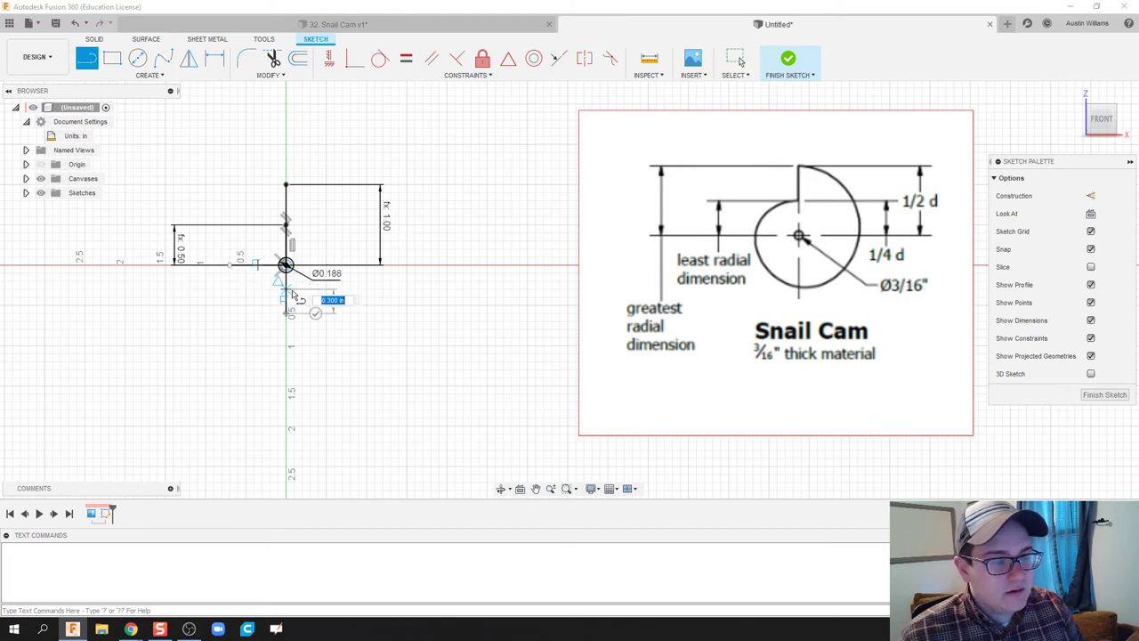
key("Escape")
key("l")
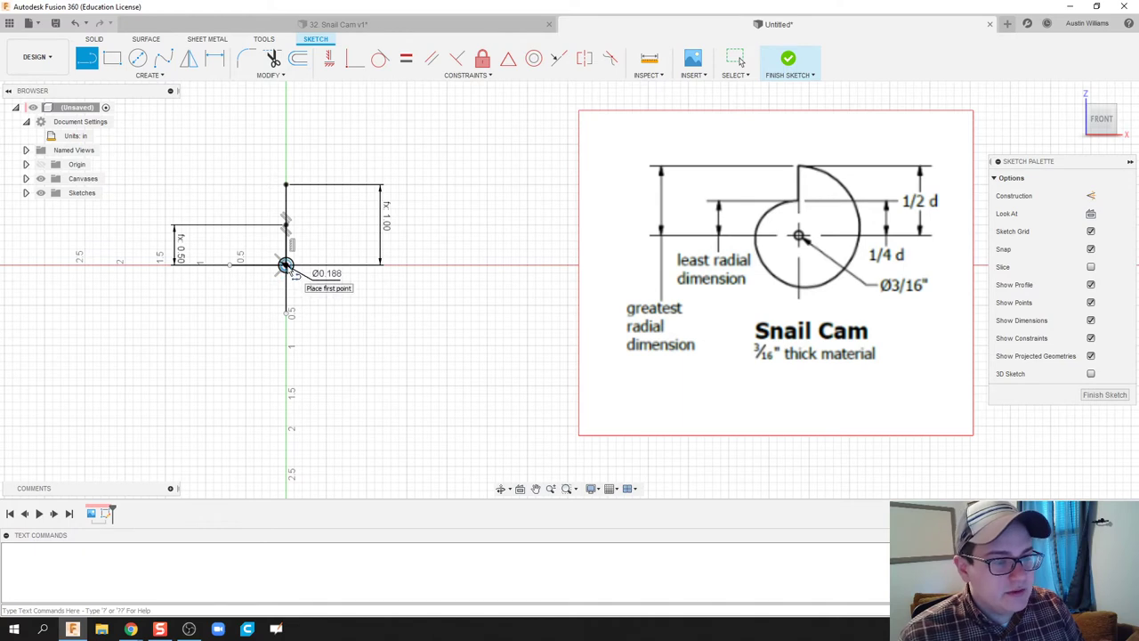
left_click(285, 265)
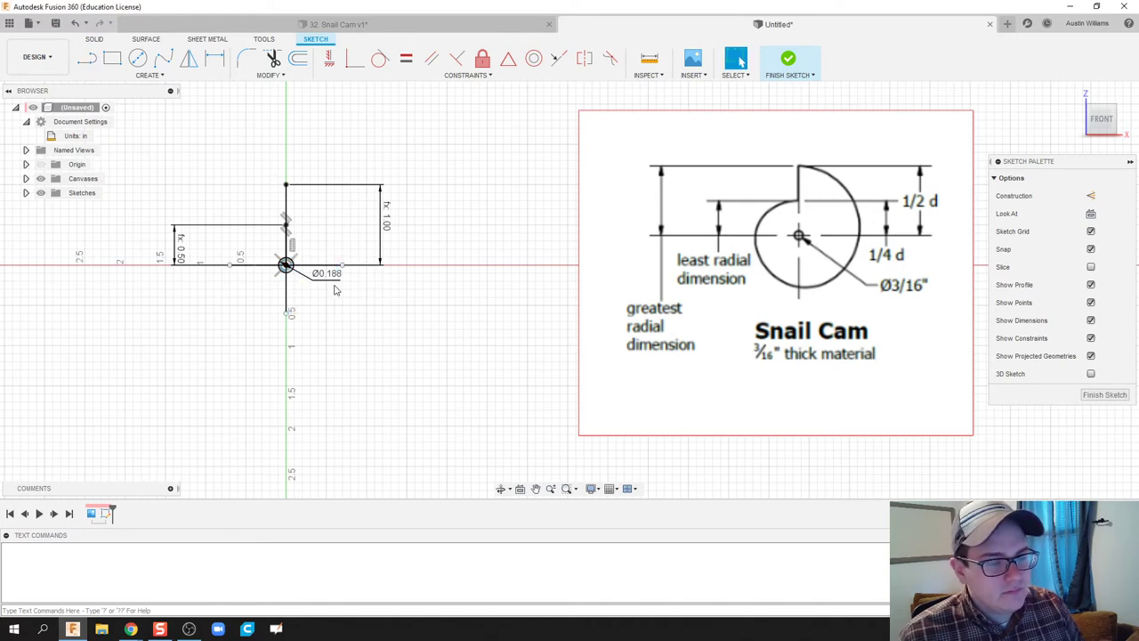
key("d")
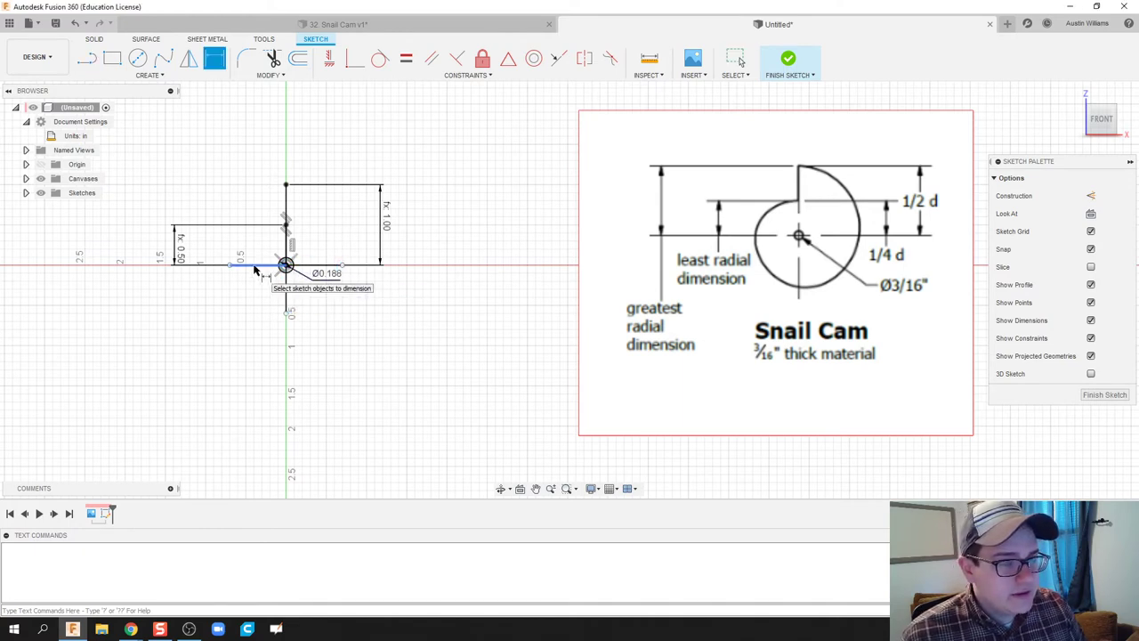
left_click(255, 270)
left_click(258, 358)
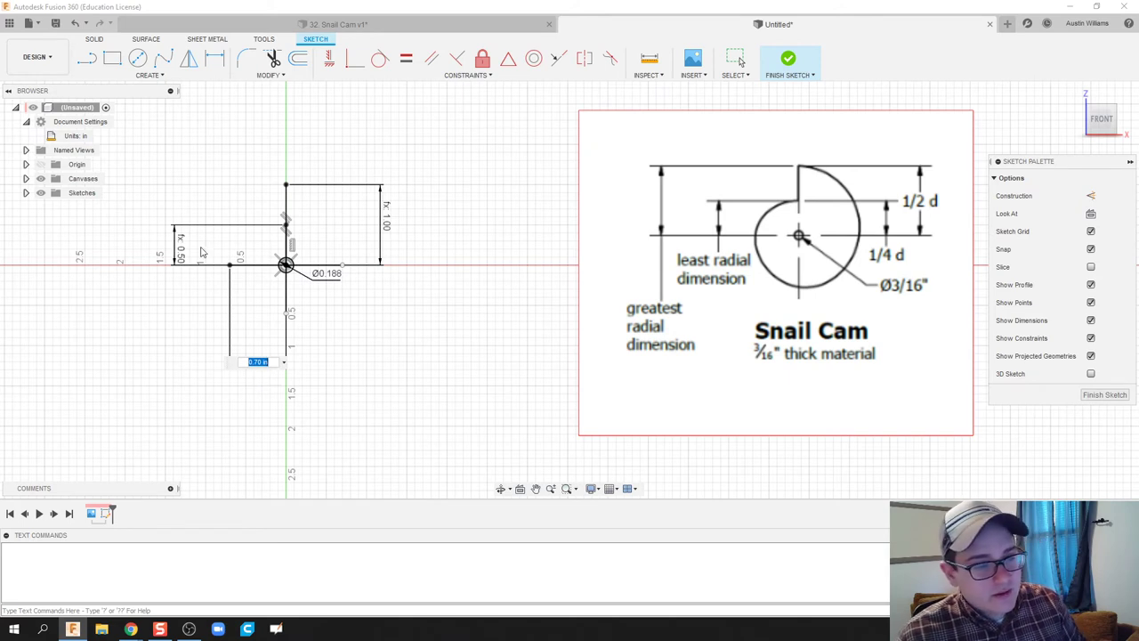
Accept the 0.70 dimension and inspect the 0.50 dimension's 0.25*dia expression
key("Return")
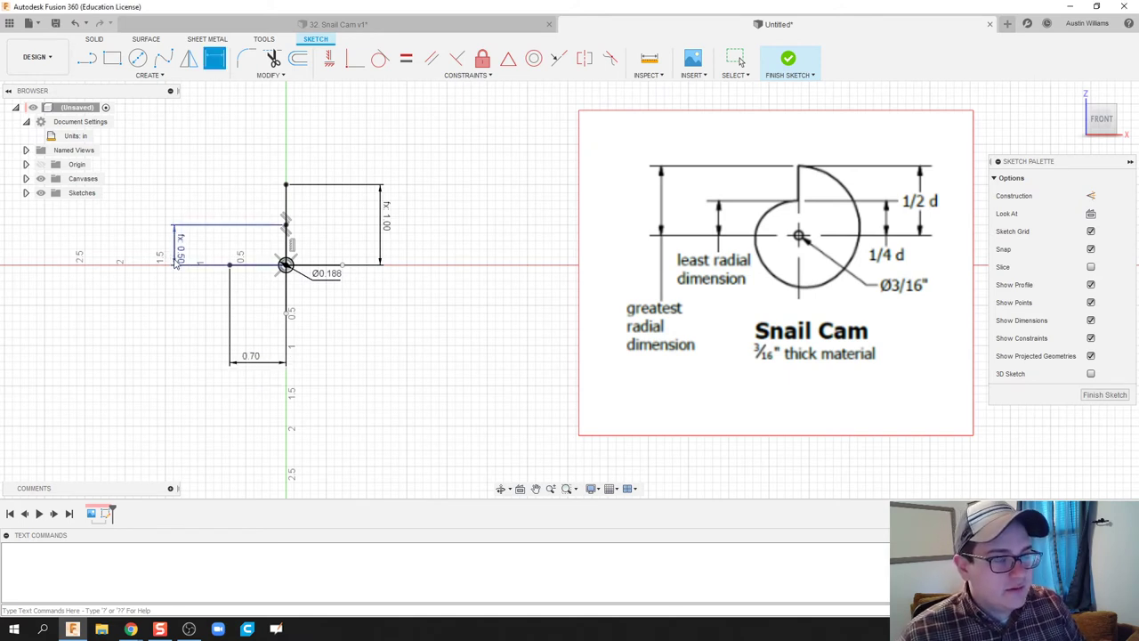
double_click(176, 264)
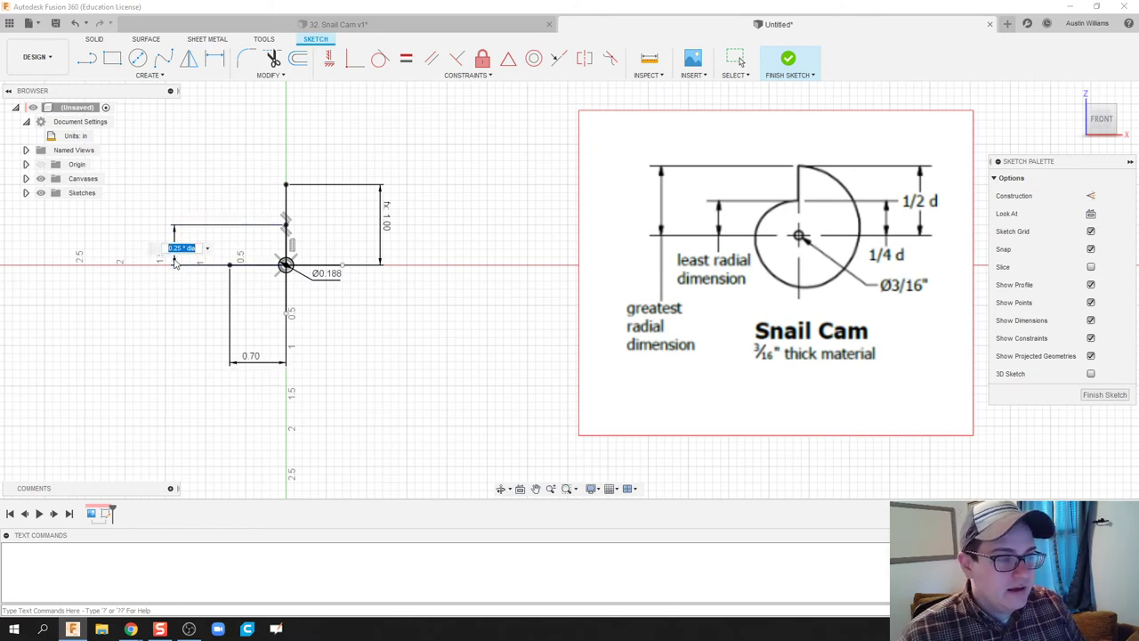
left_click_drag(182, 248, 155, 256)
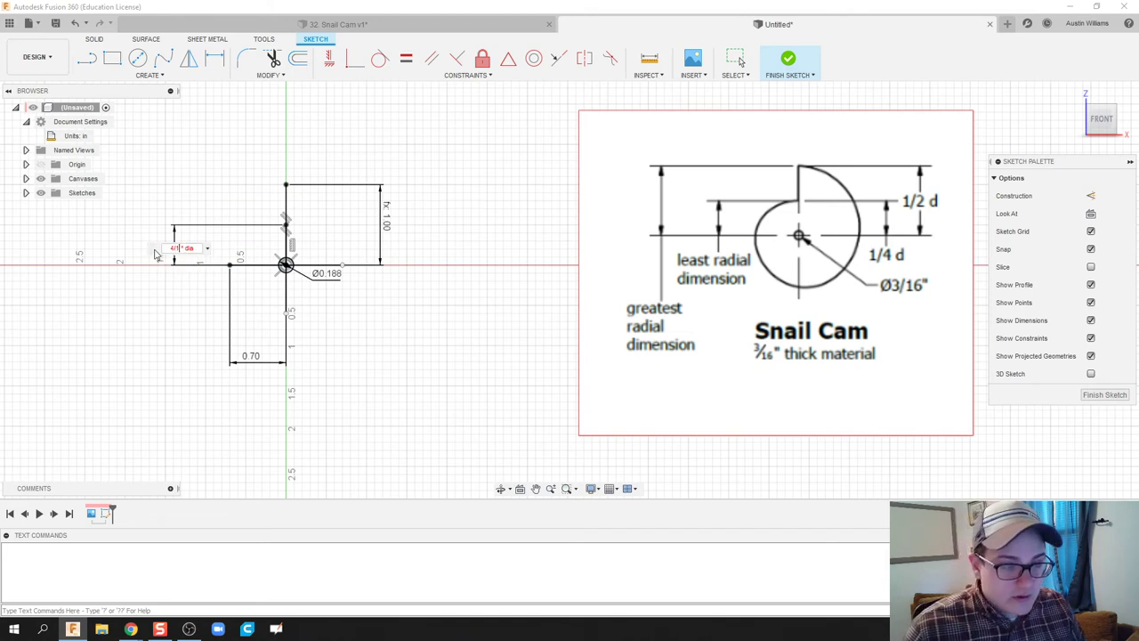
key("Return")
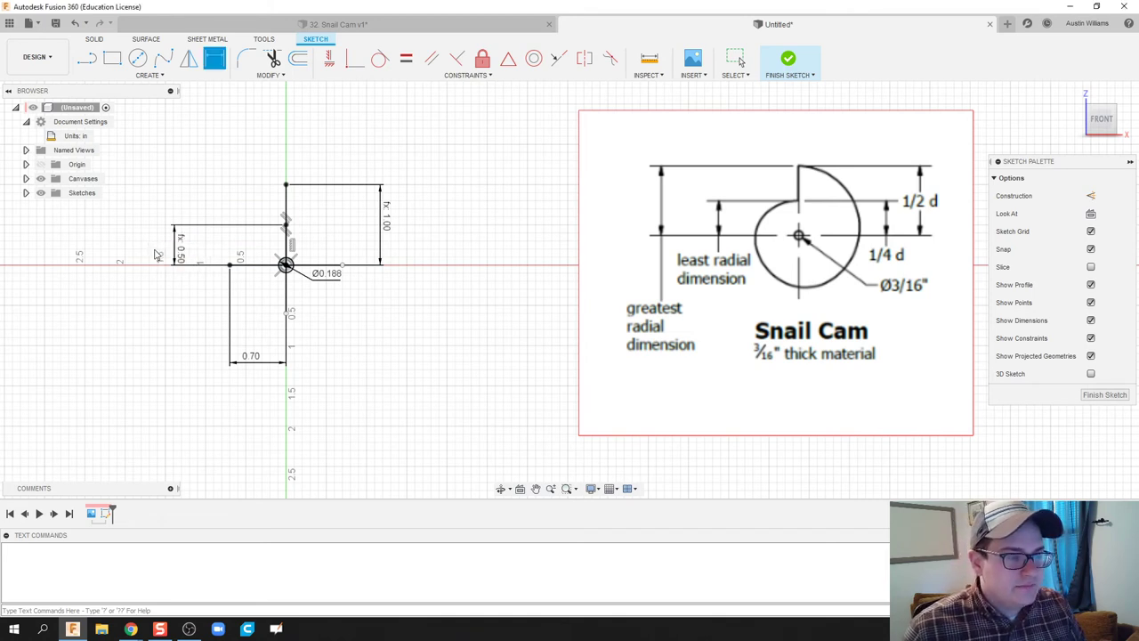
Change the 0.70 line dimension to 5/16*dia, giving 0.625 in
double_click(252, 357)
left_click(262, 360)
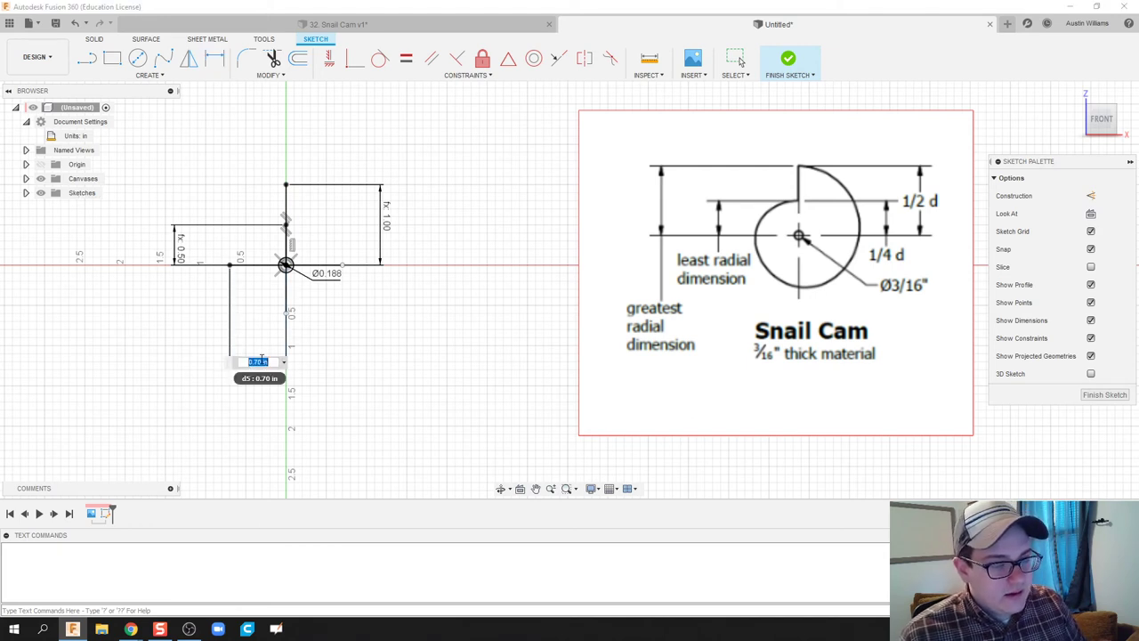
left_click(178, 259)
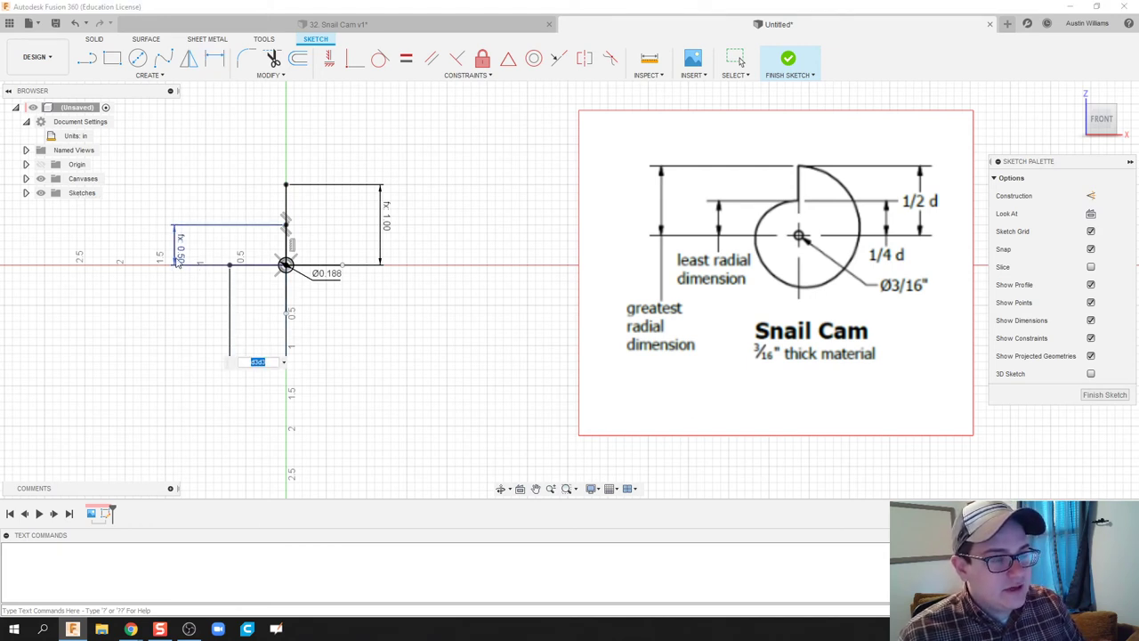
double_click(257, 361)
key("BackSpace")
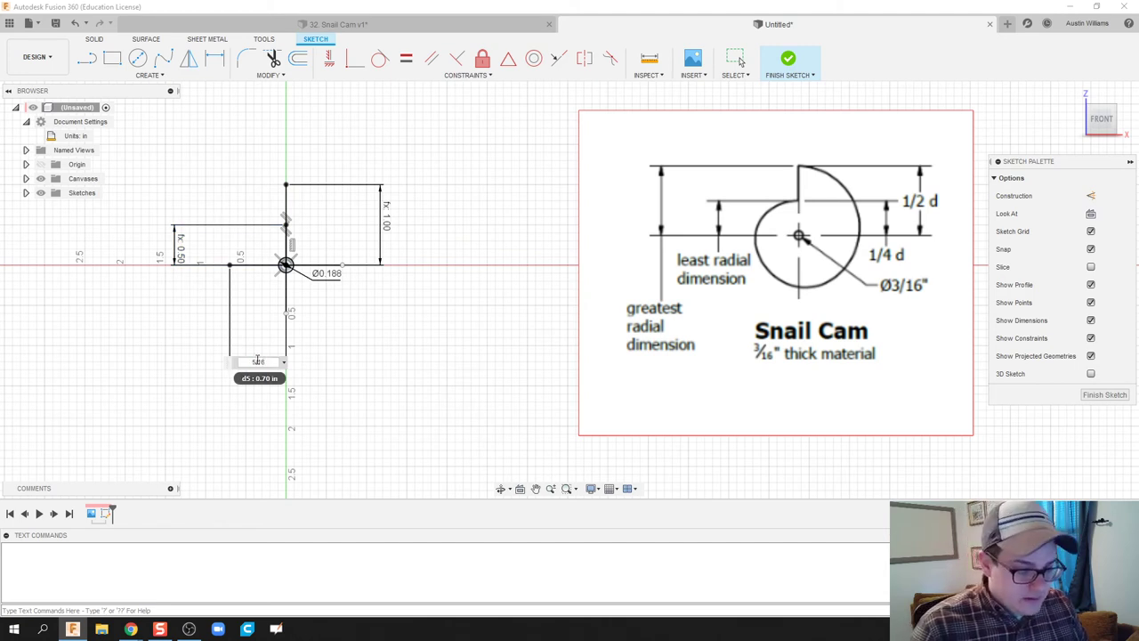
type("5/16+d")
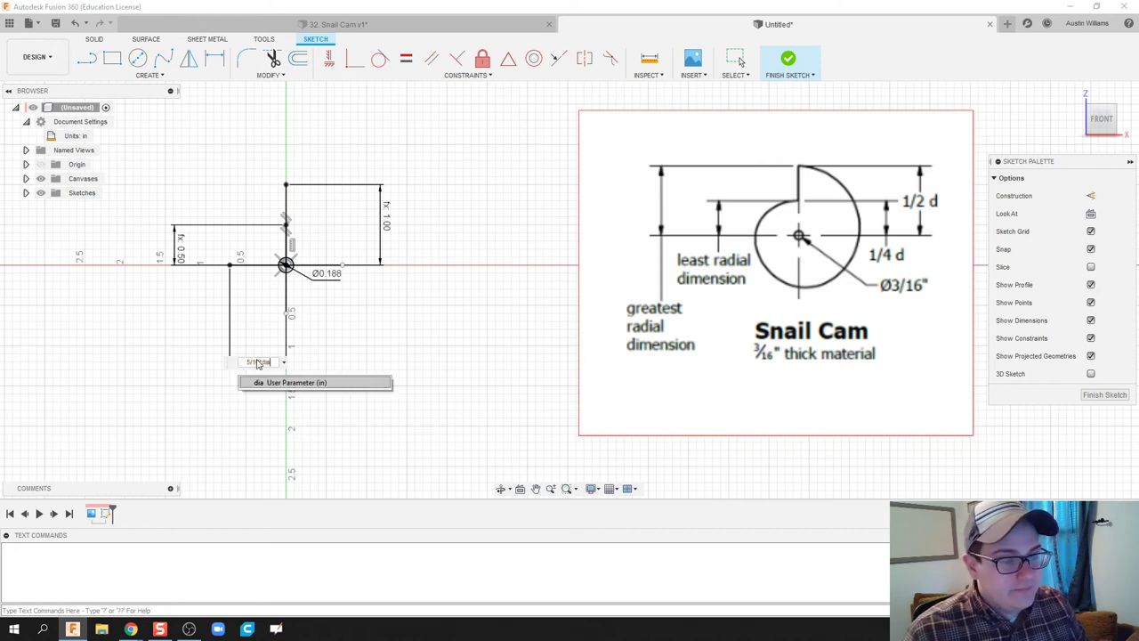
key("Return")
key("Escape")
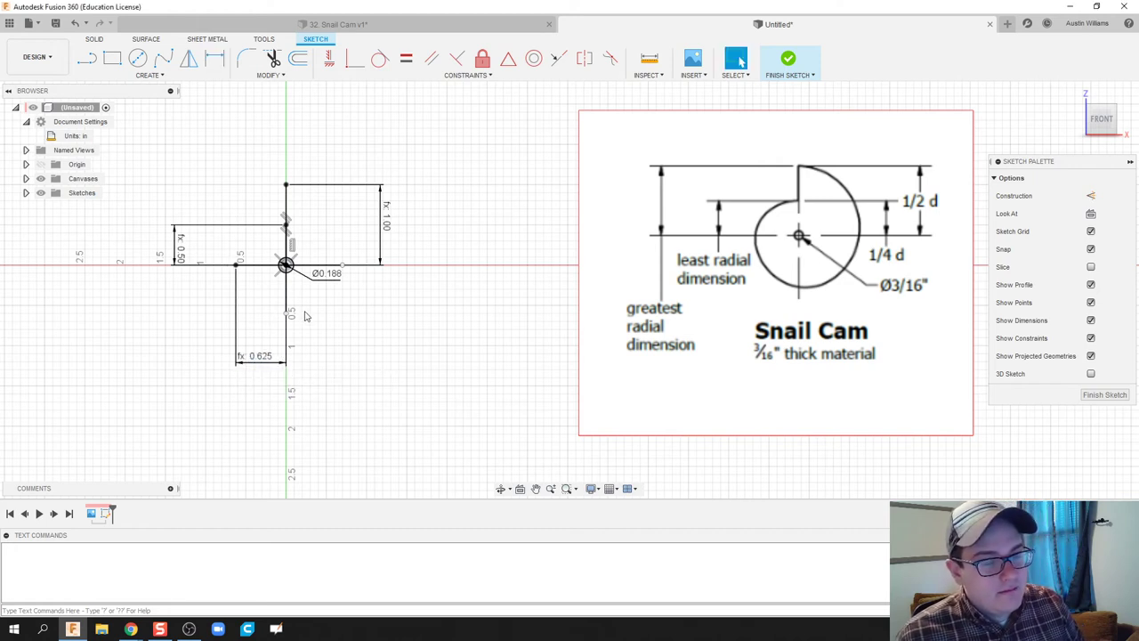
Toggle the 0.625 line between Normal and Construction
right_click(261, 269)
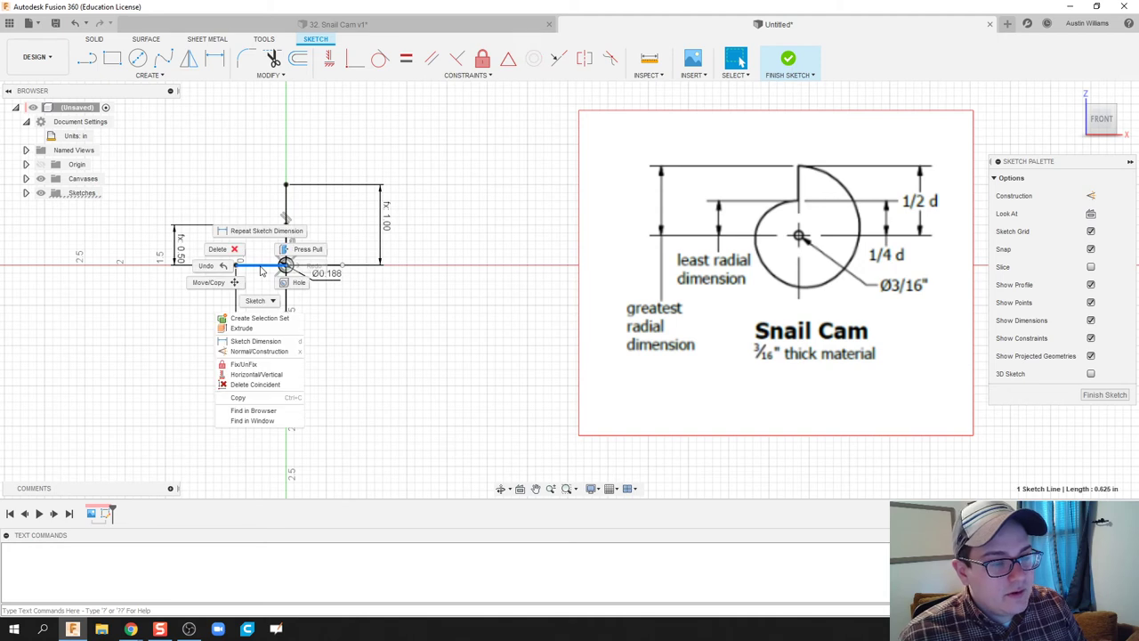
left_click(263, 351)
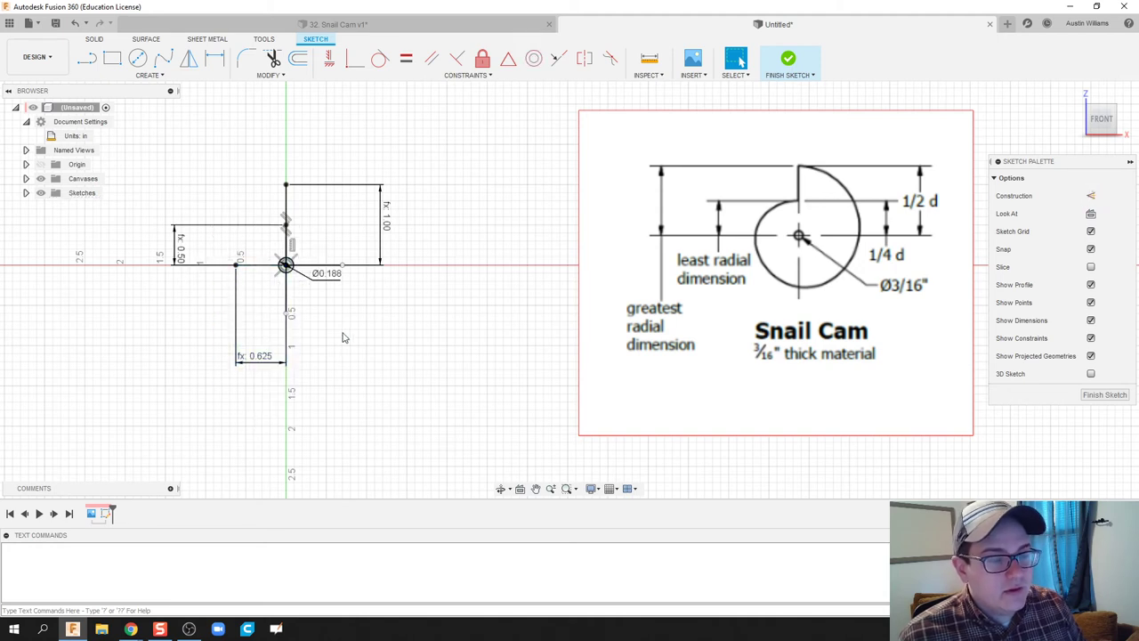
right_click(259, 265)
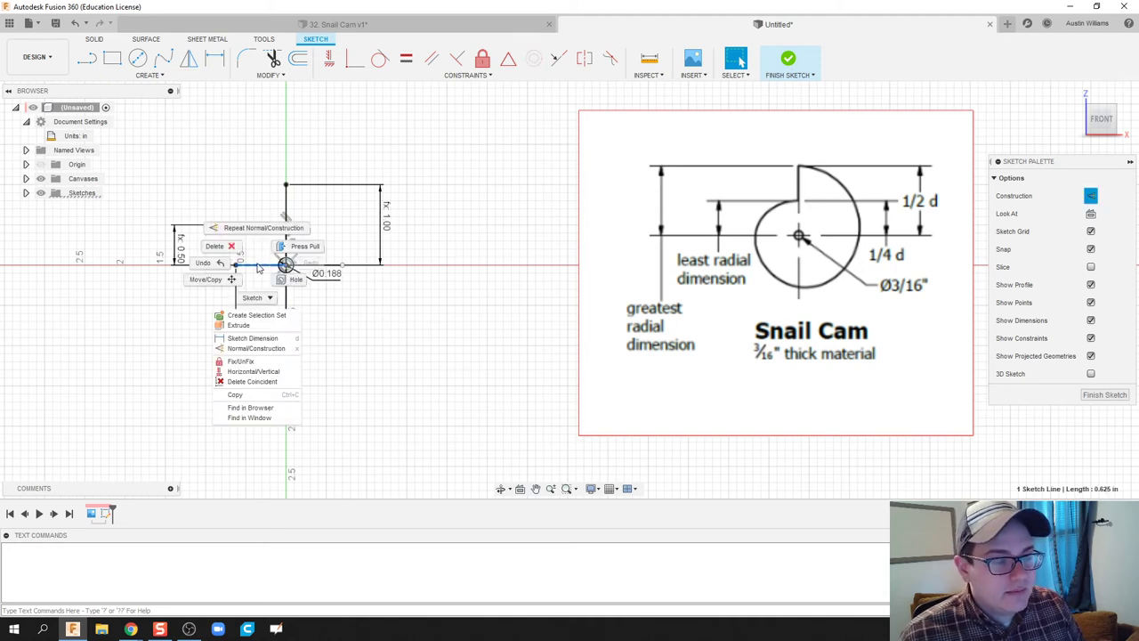
left_click(281, 350)
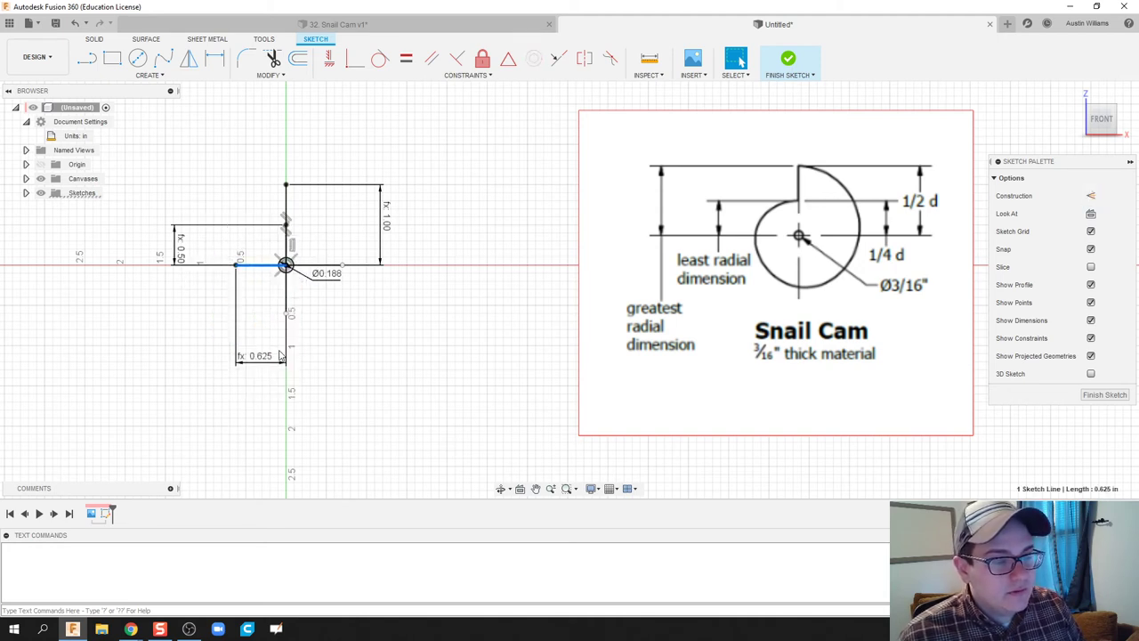
Toggle the construction state of the 0.625 guide line back
right_click(261, 269)
left_click(267, 348)
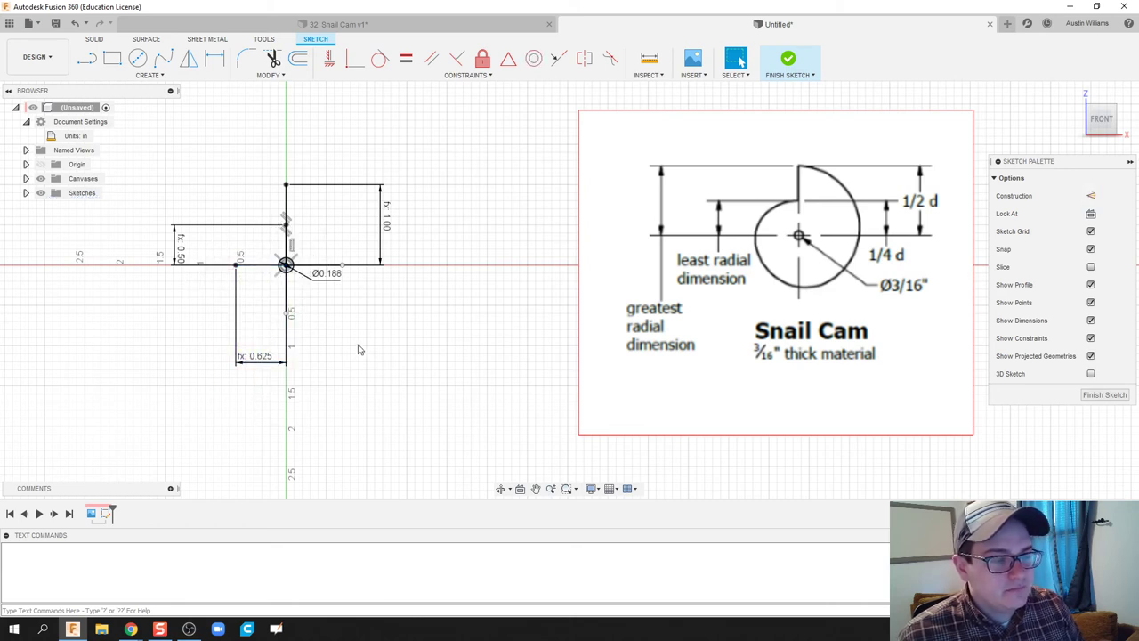
left_click(265, 265)
scroll(262, 265, "up", 2)
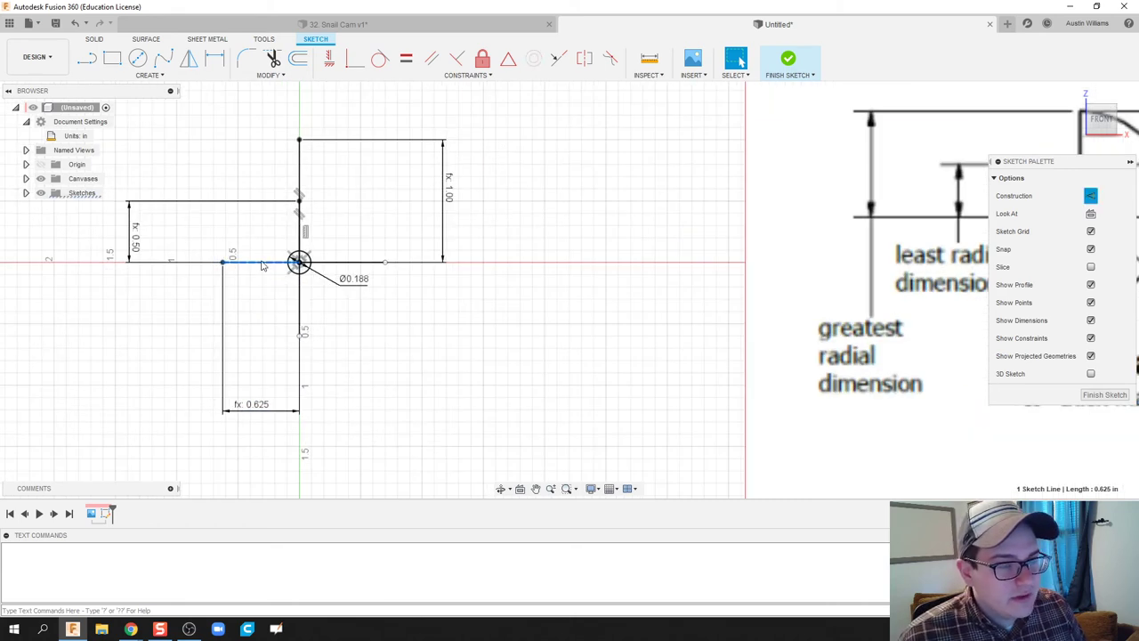
left_click(357, 354)
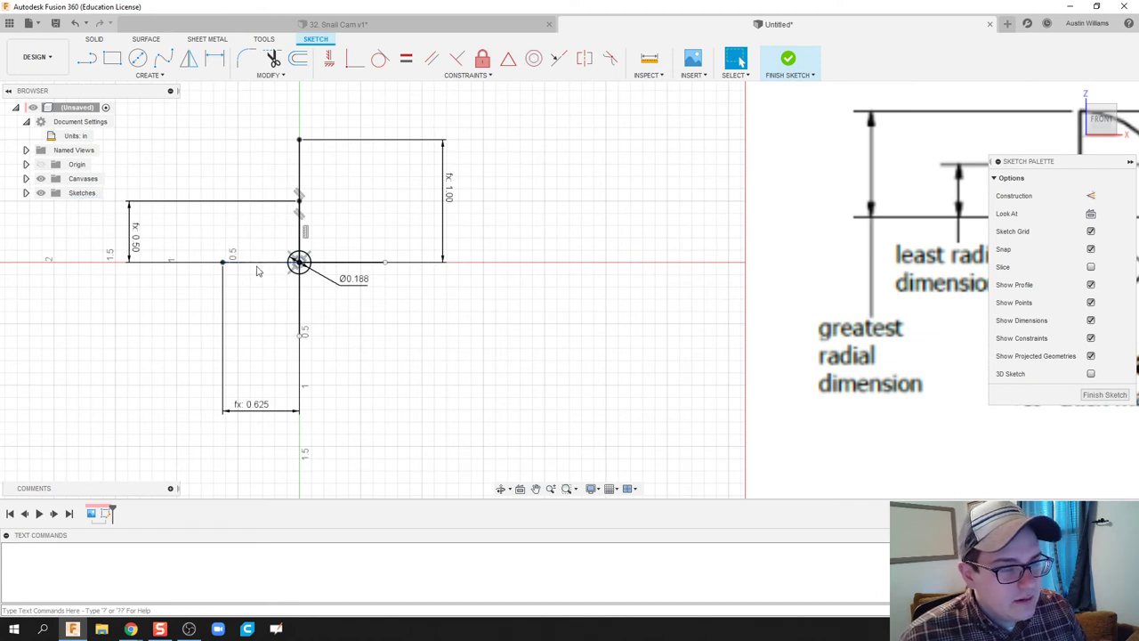
Dimension the vertical line below the centre to 0.75 in (3/8 of dia)
left_click(301, 317)
key("d")
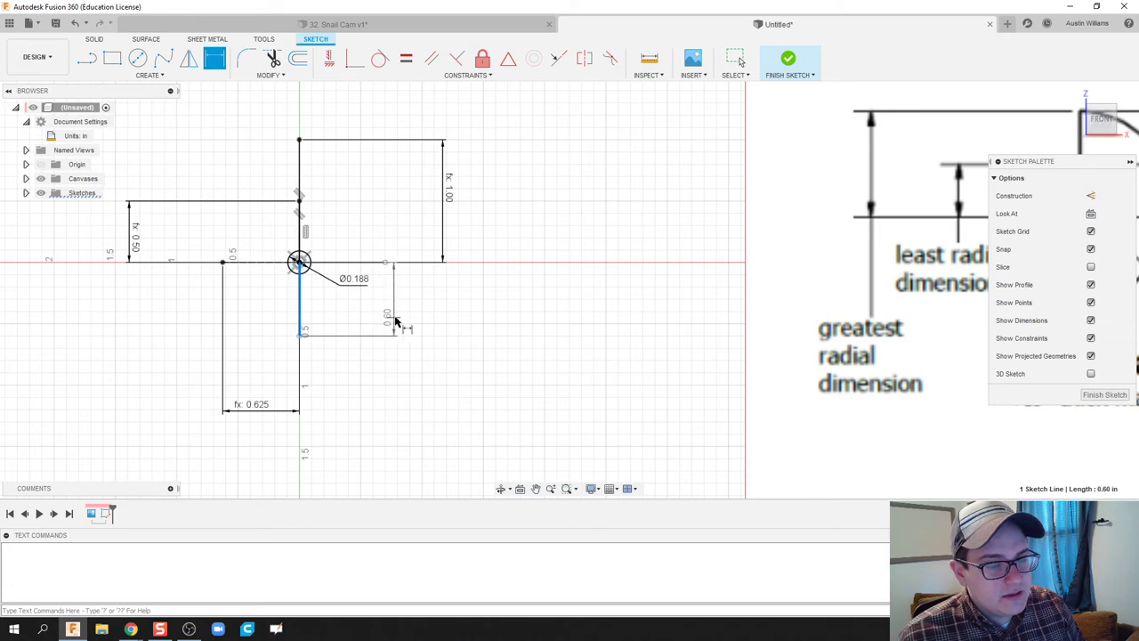
left_click(401, 323)
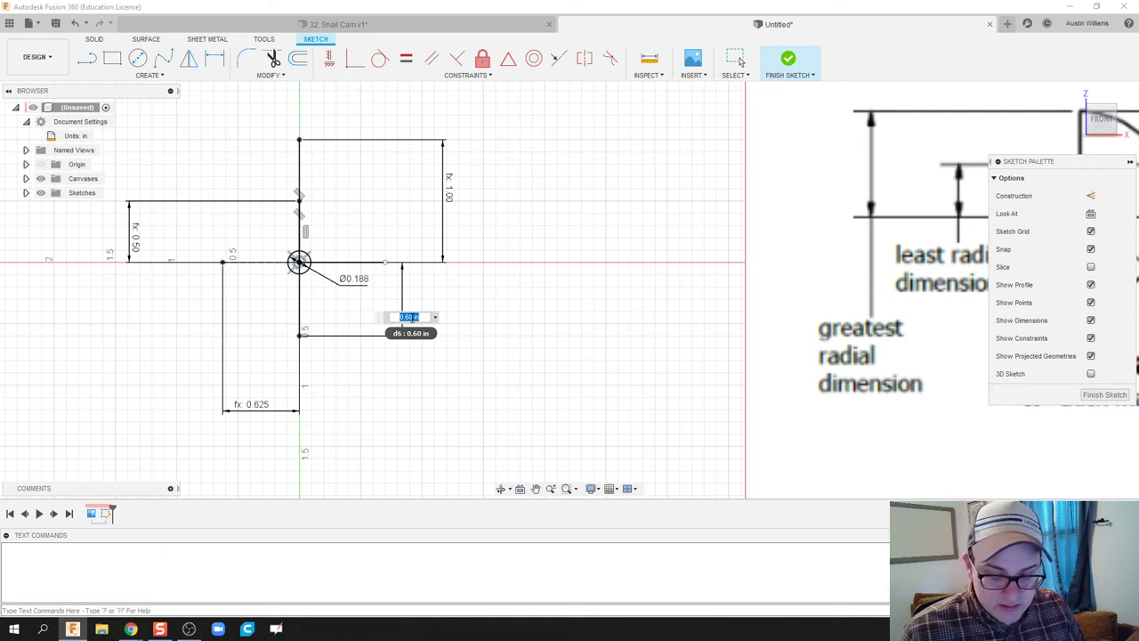
type("1")
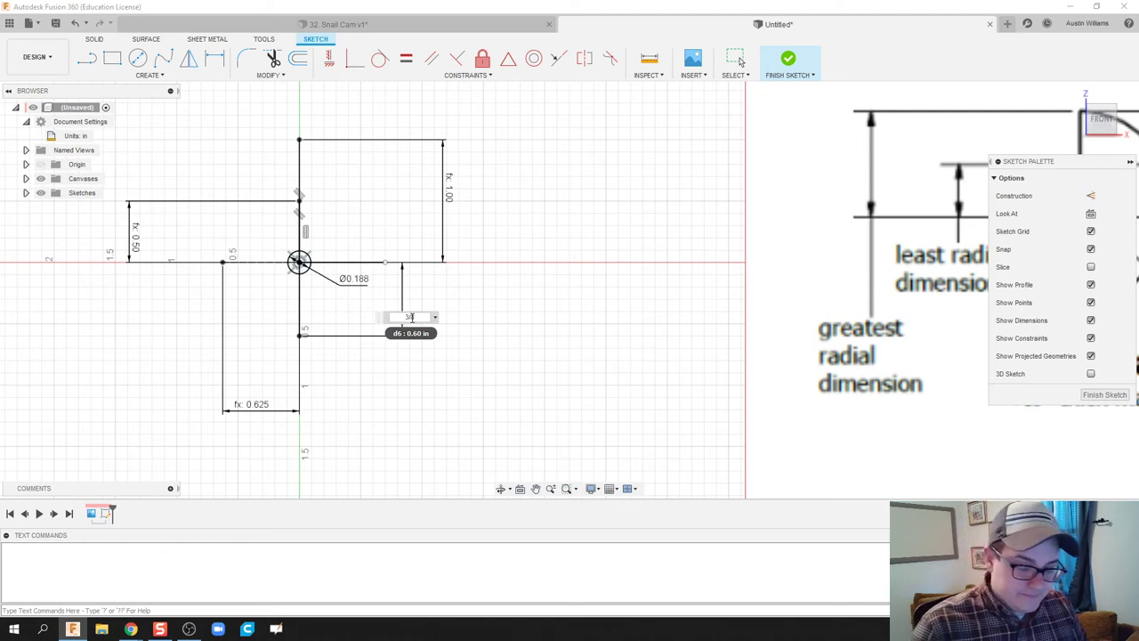
type("4")
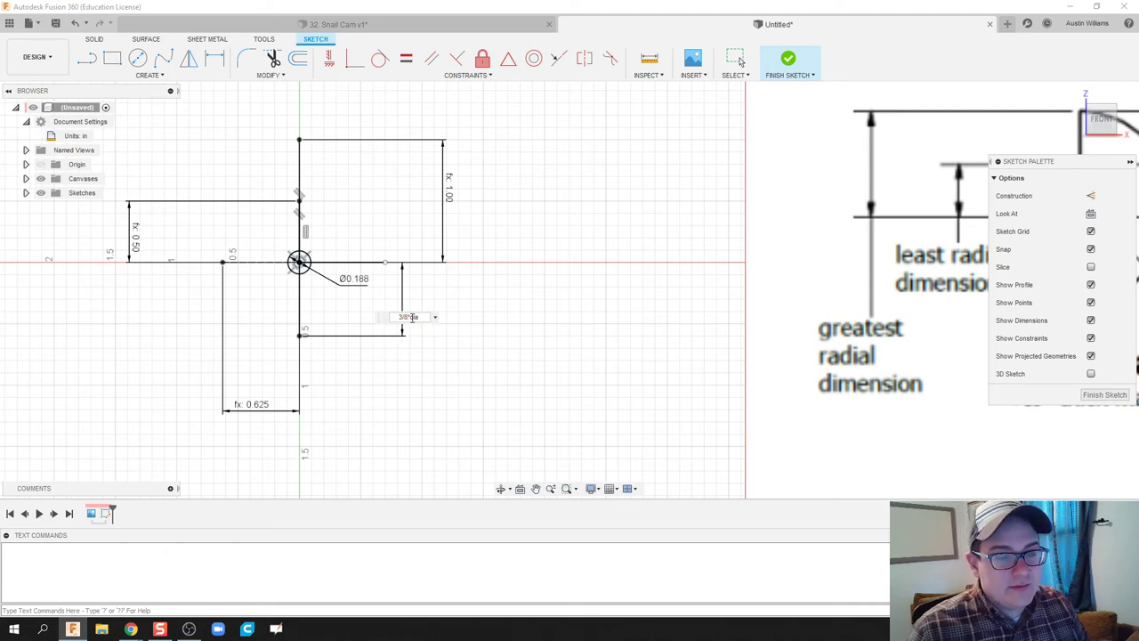
key("Return")
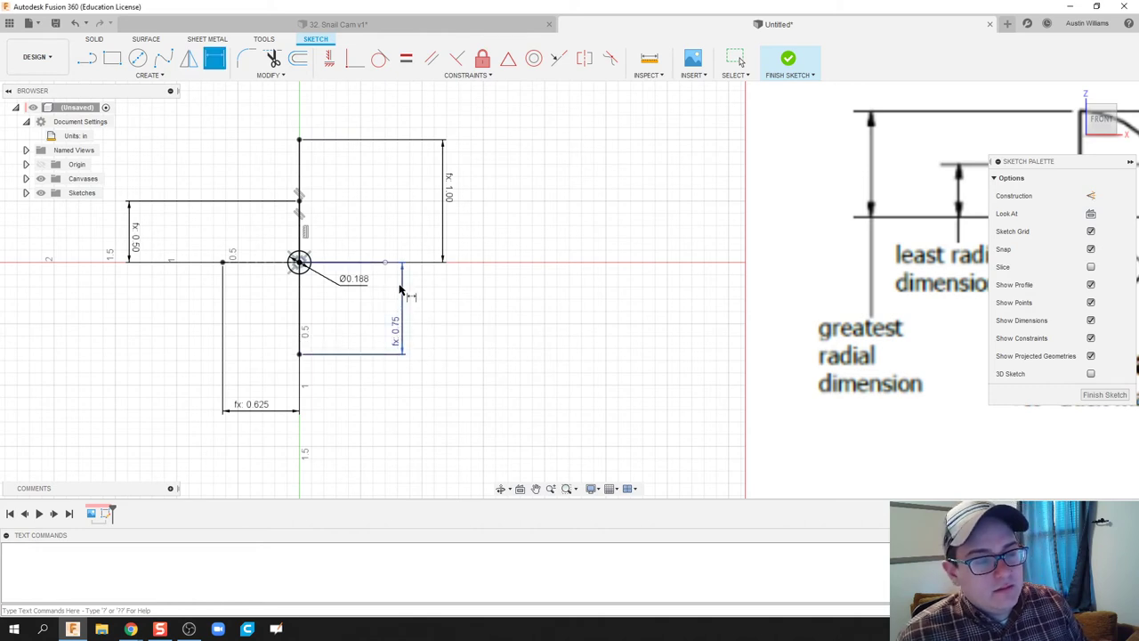
scroll(386, 264, "up", 1)
scroll(391, 269, "up", 1)
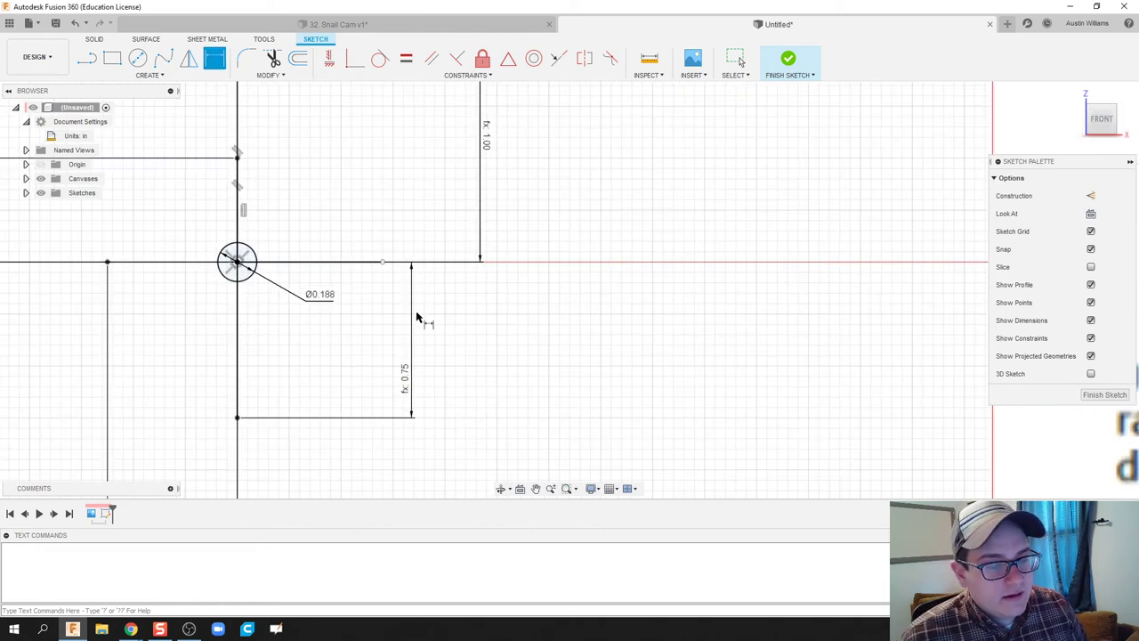
scroll(419, 323, "down", 2)
Dimension the right-hand horizontal line to 7/8 in (0.875)
left_click(354, 285)
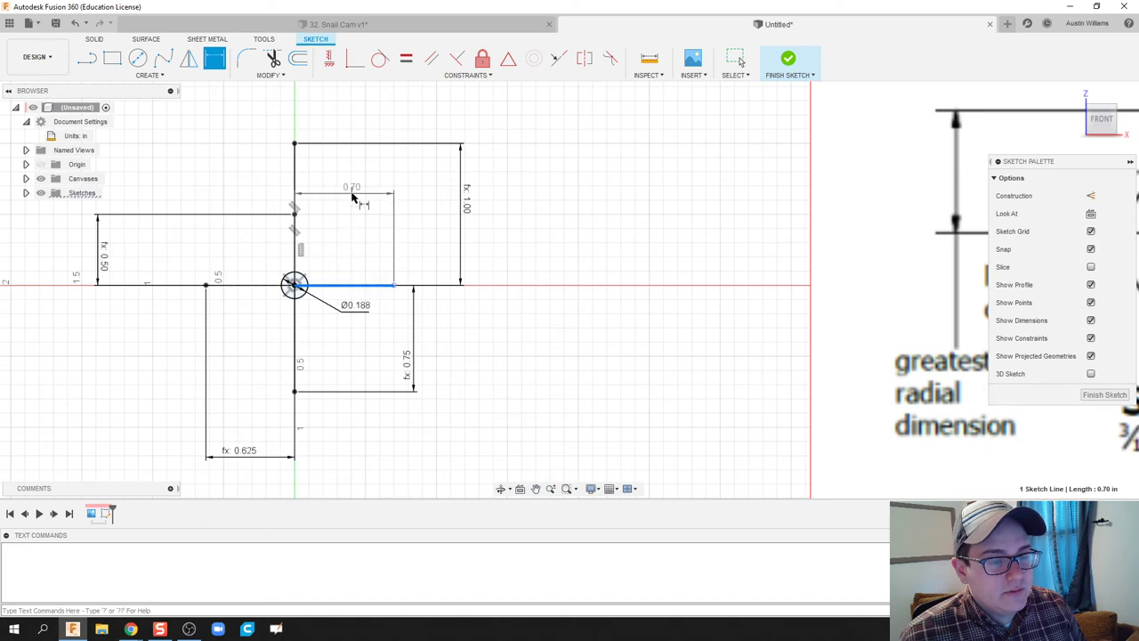
left_click(352, 194)
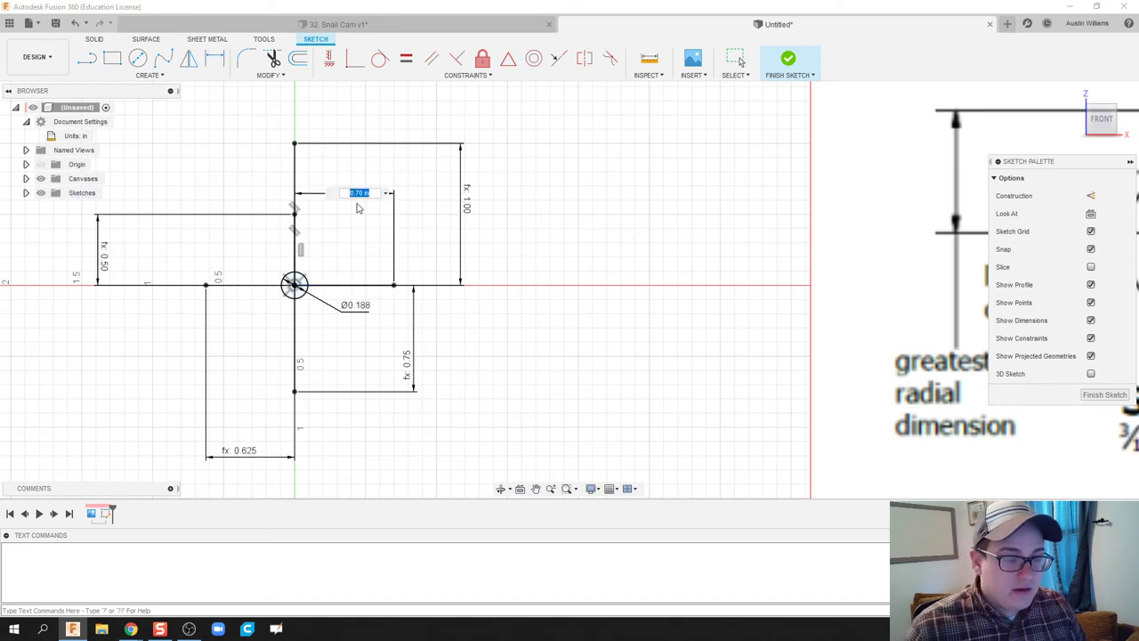
type("7")
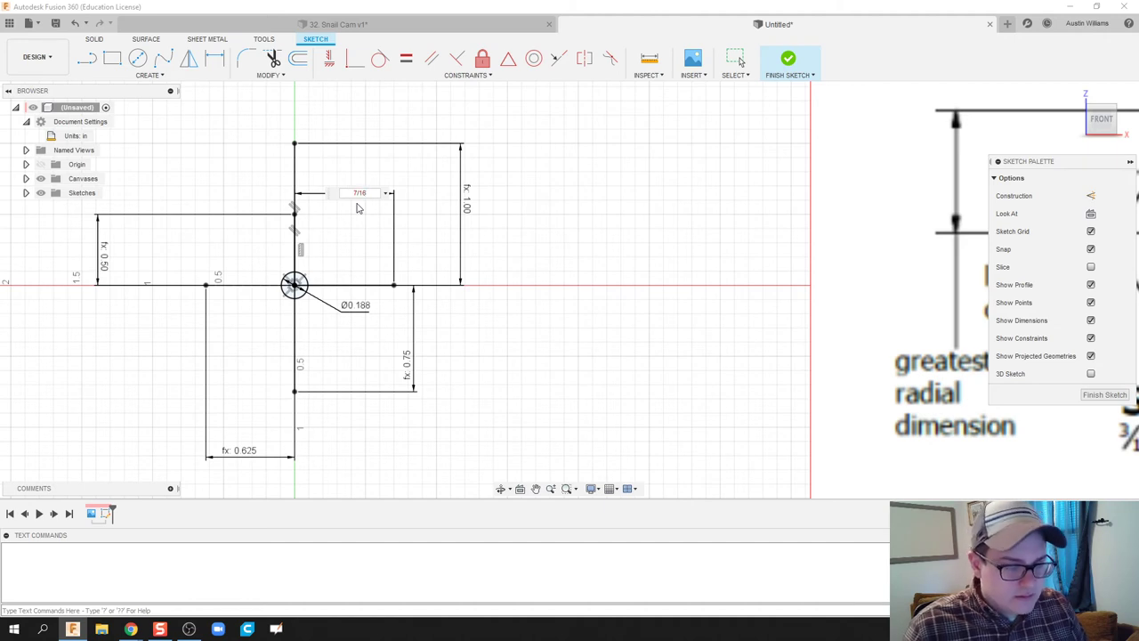
type("/16")
key("BackSpace")
key("BackSpace")
type("8")
key("Return")
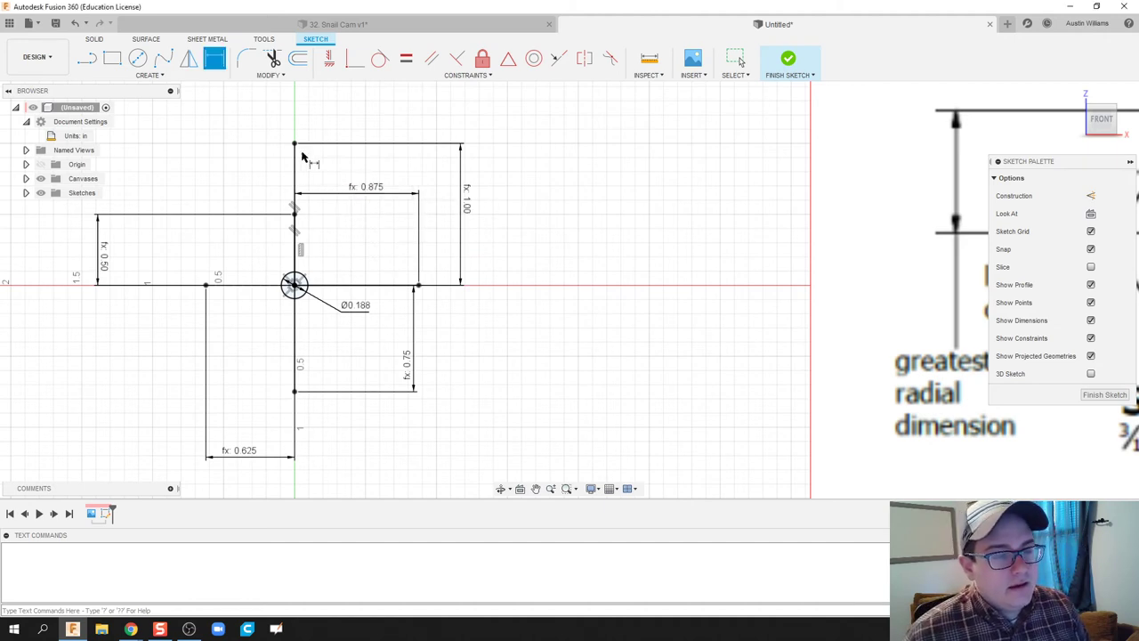
Move the connected 1.00 vertical line chain to the left of the origin
key("Escape")
double_click(461, 234)
left_click_drag(442, 233, 275, 224)
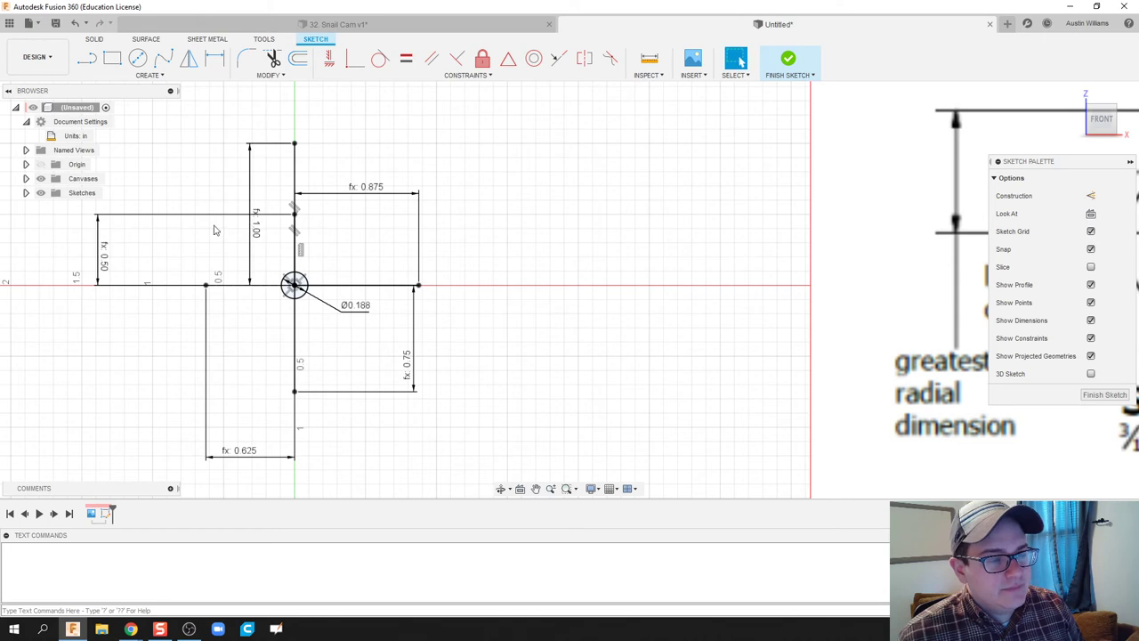
middle_click_drag(143, 304, 225, 287)
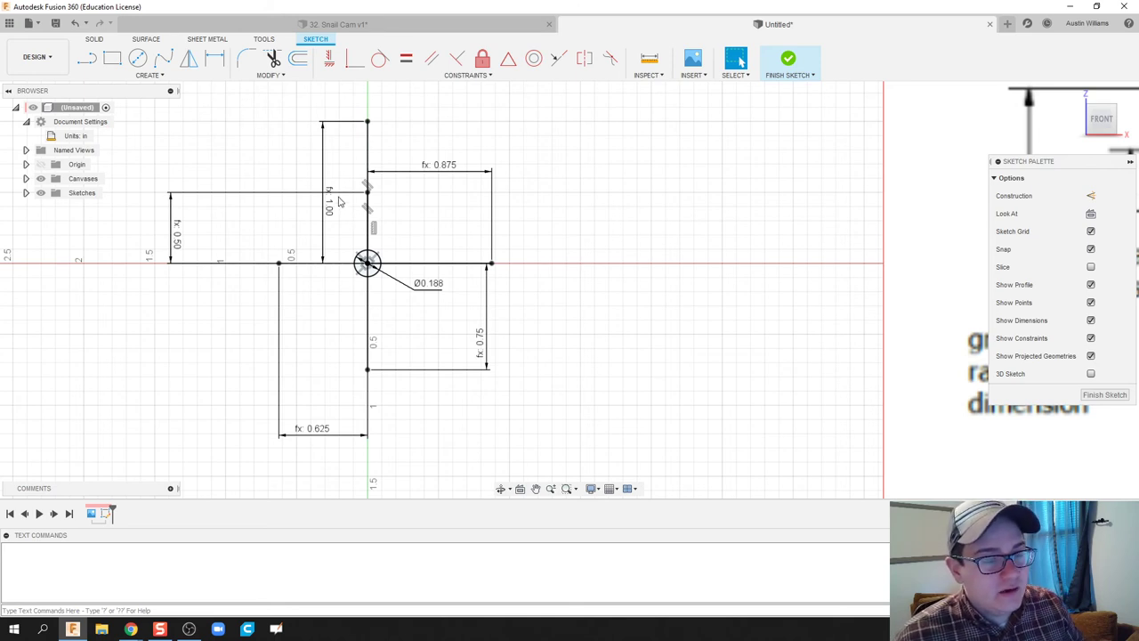
Draw 3-point arcs bulging left through the 0.625 point and right through the 0.875 point
left_click(185, 76)
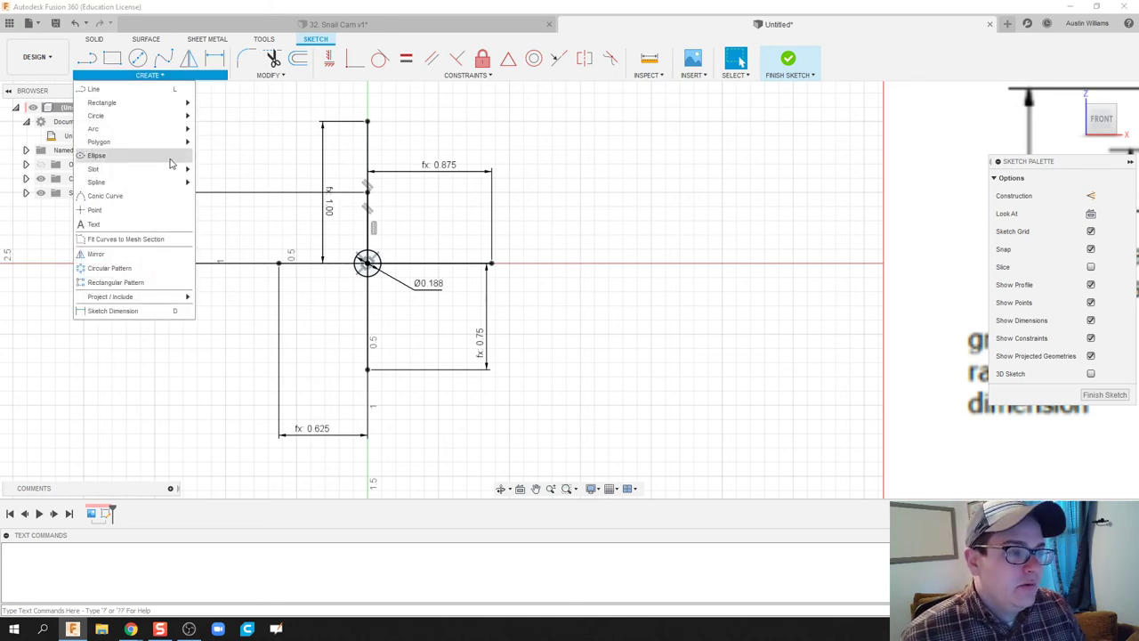
mouse_move(158, 129)
left_click(223, 129)
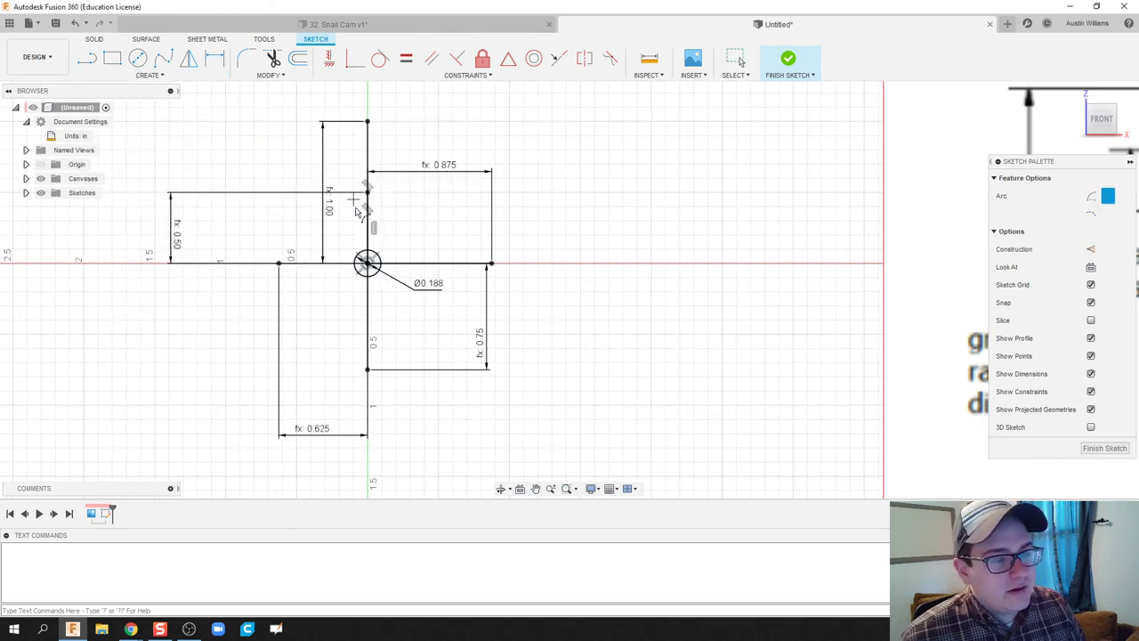
left_click(368, 191)
left_click(368, 369)
left_click(280, 267)
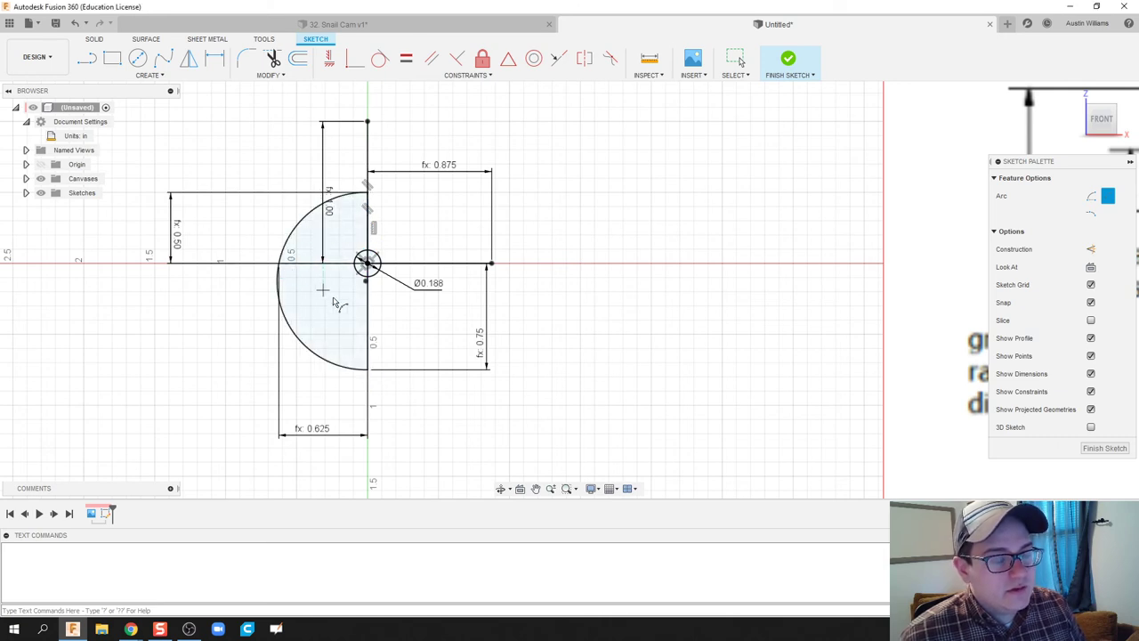
left_click(367, 121)
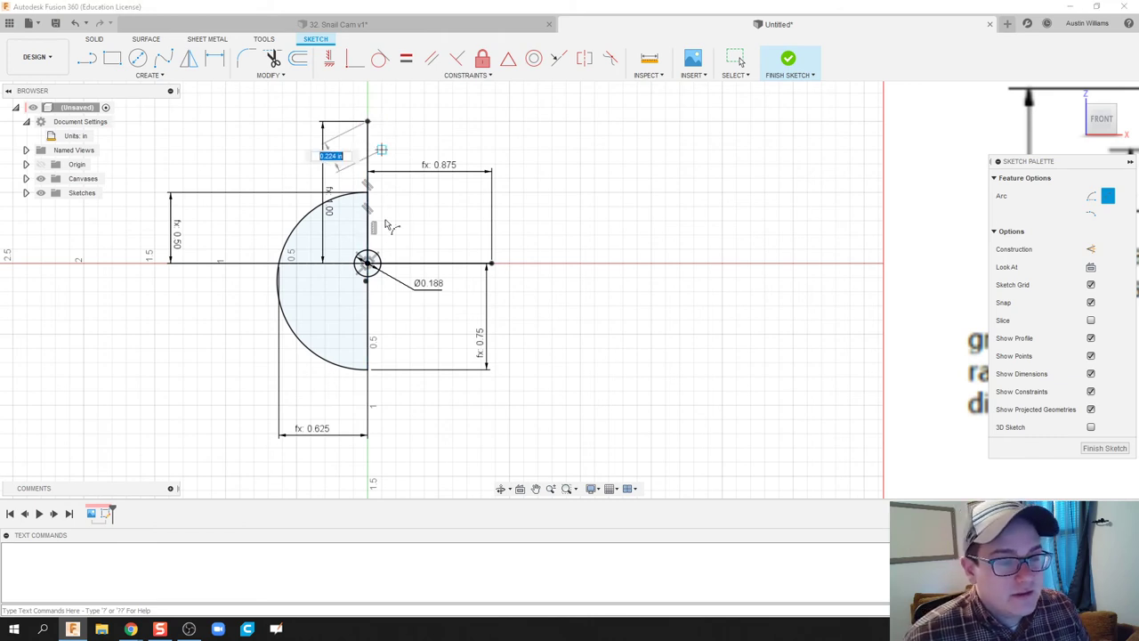
left_click(368, 370)
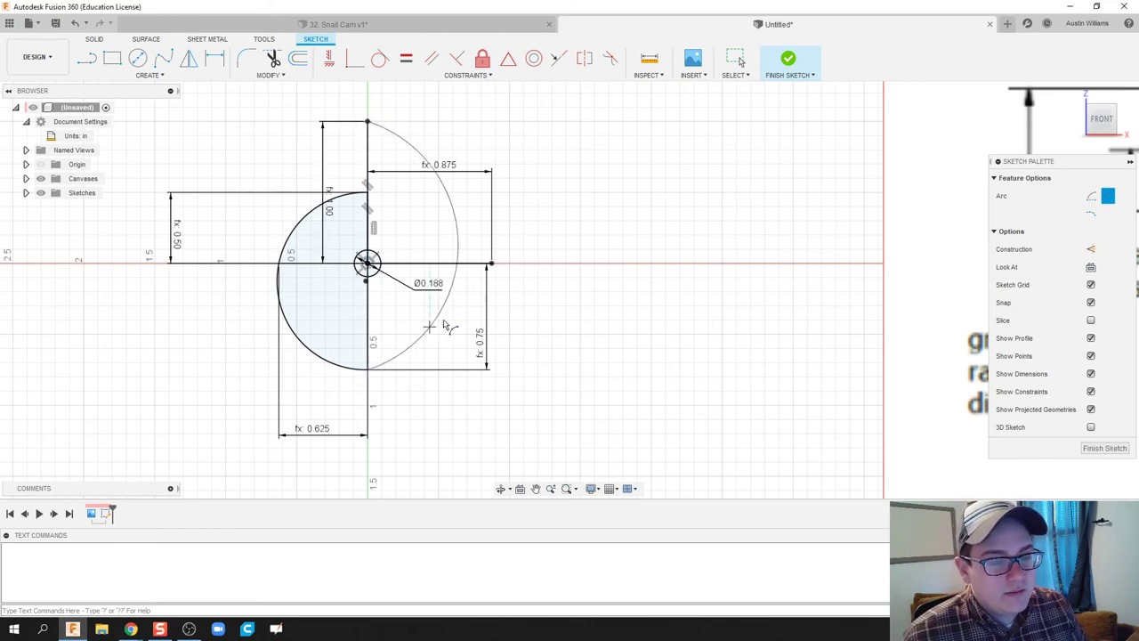
left_click(491, 263)
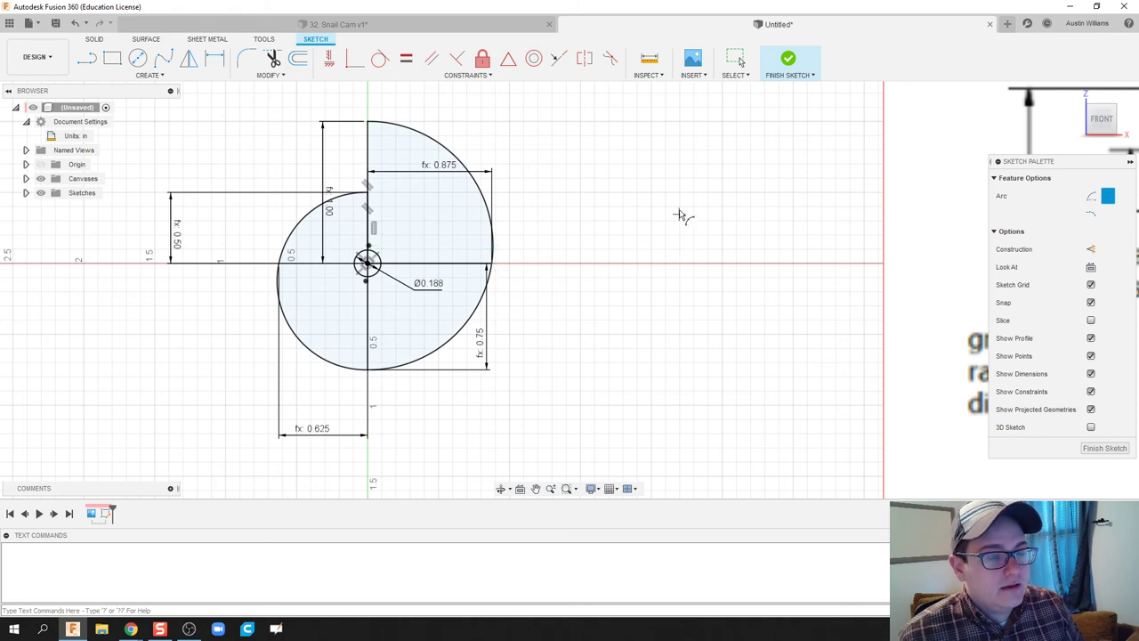
Finish the cam sketch
left_click(789, 60)
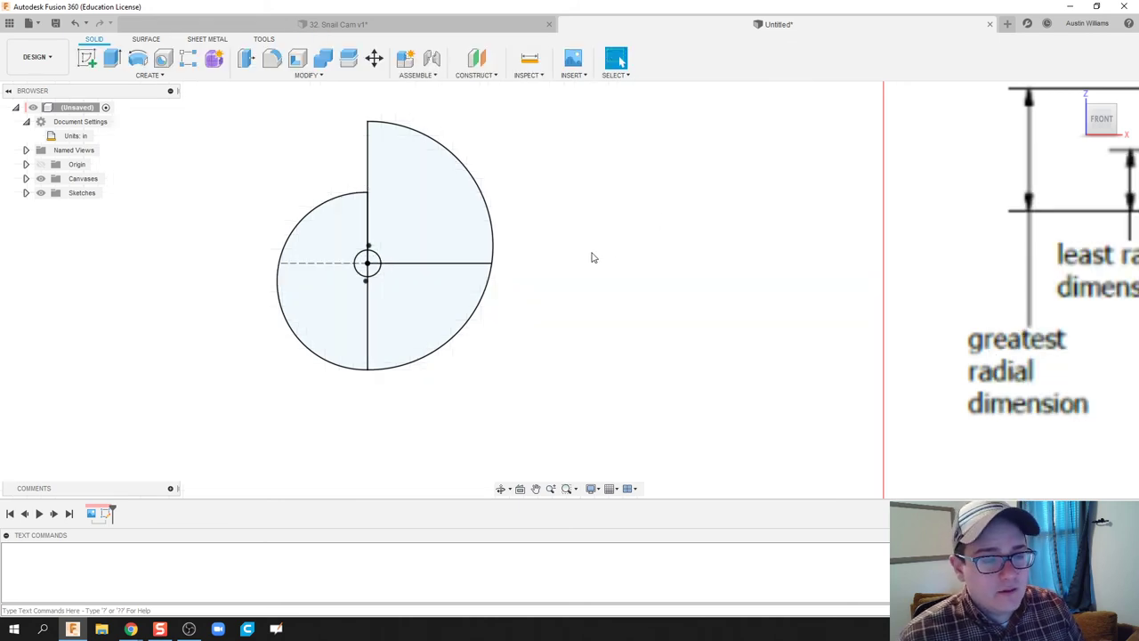
scroll(591, 257, "down", 5)
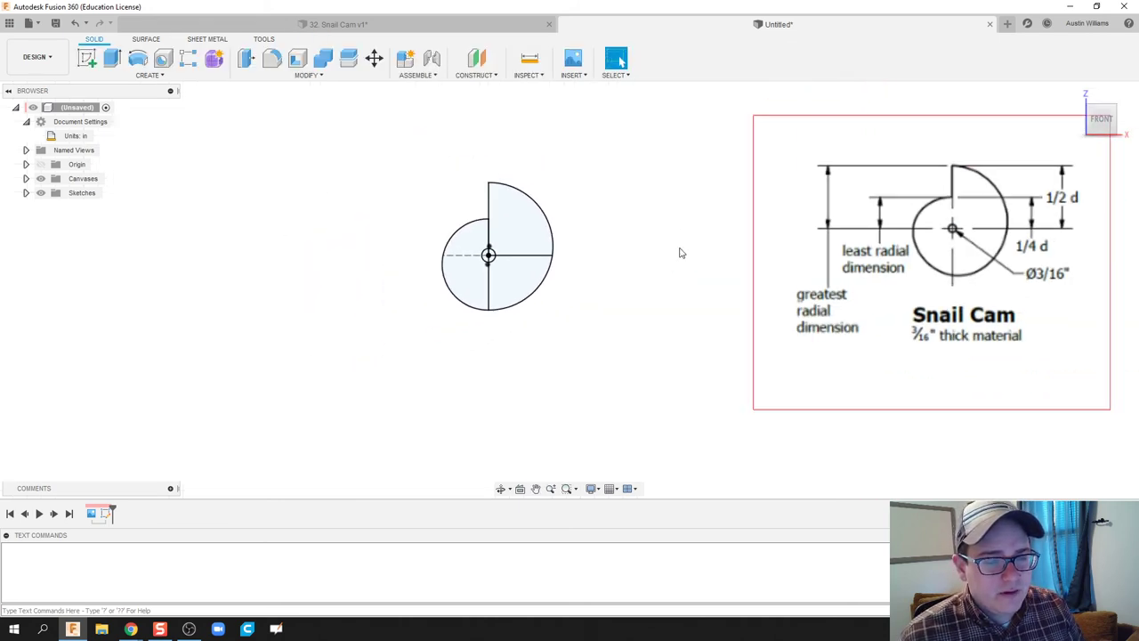
mouse_move(676, 249)
middle_mouse_down()
mouse_move(691, 252)
mouse_move(617, 259)
middle_mouse_up()
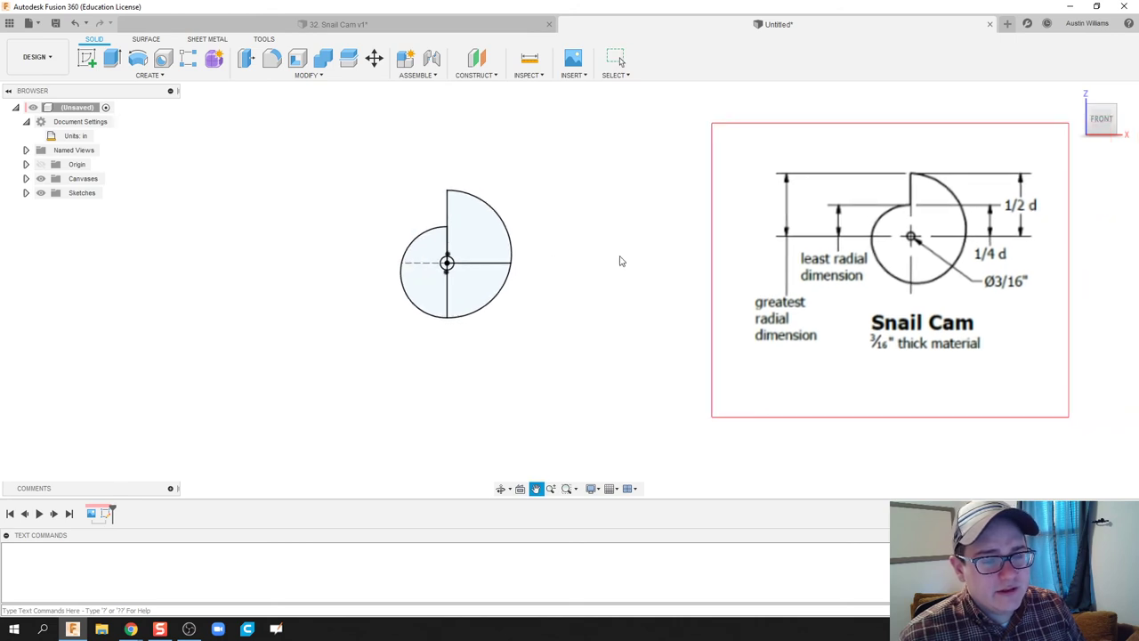
Extrude both halves of the cam profile to a 3/16 in distance
left_click(112, 58)
left_click(482, 298)
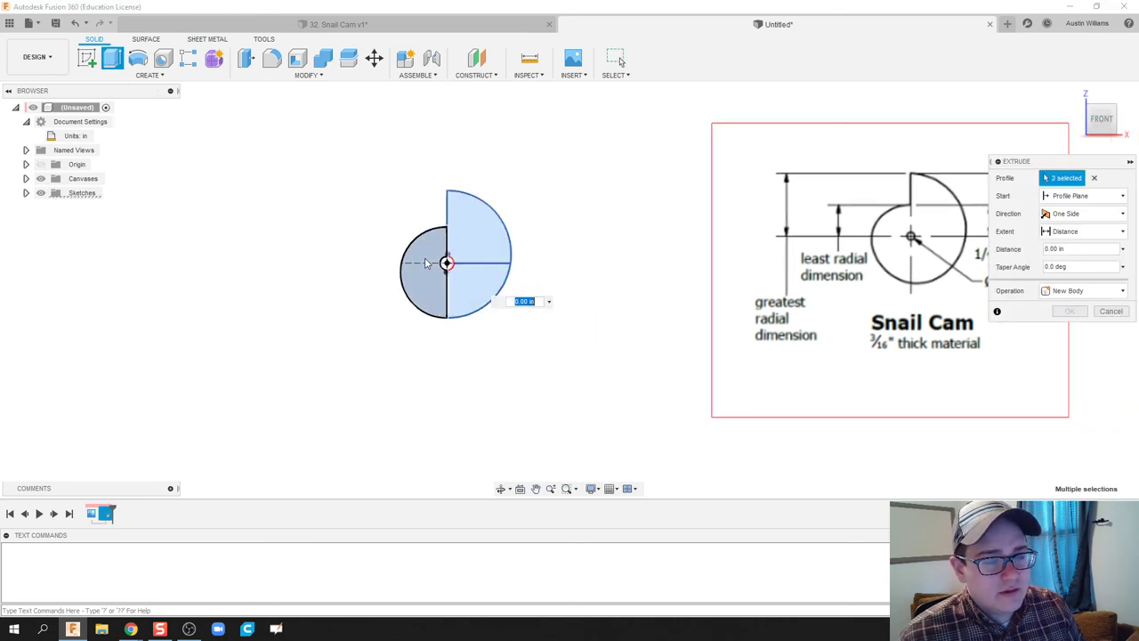
left_click(424, 289)
middle_click_drag(580, 267, 436, 237)
left_click_drag(440, 233, 458, 230)
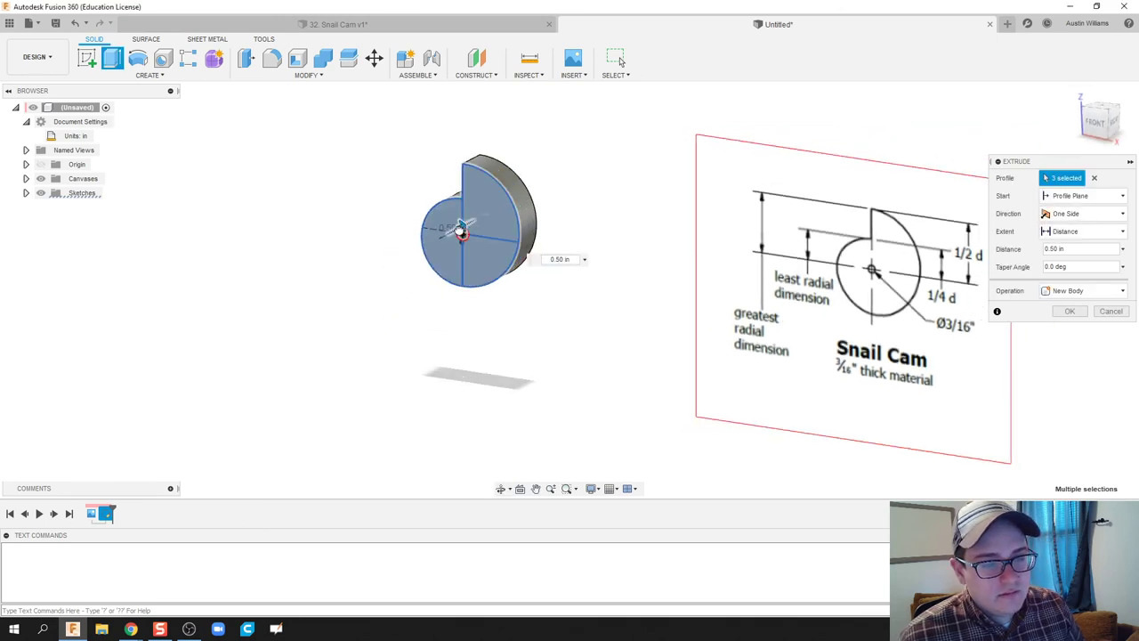
type("3/16")
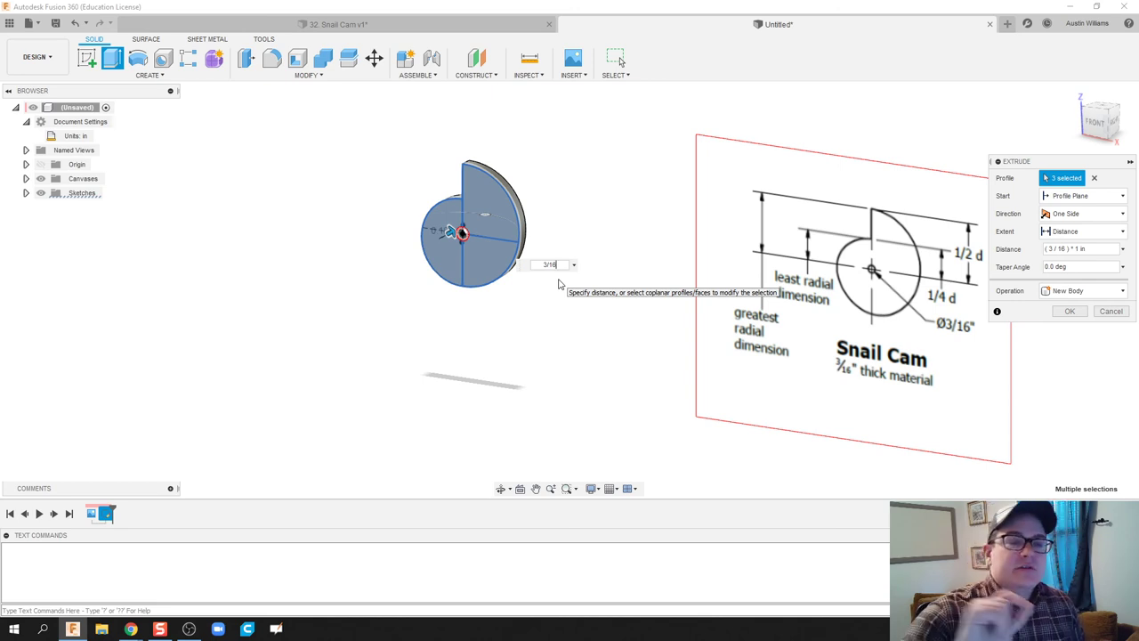
Confirm the 3/16 in extrusion and orbit to face the cam front-on
key("Return")
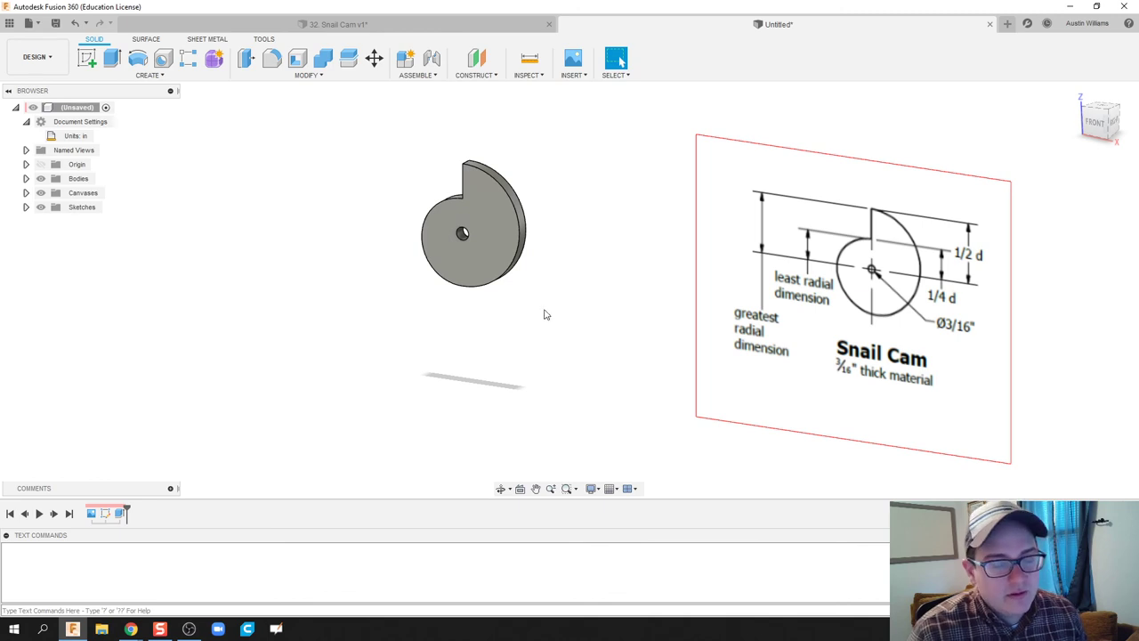
scroll(503, 336, "down", 2)
middle_click_drag(455, 374, 445, 365, "shift")
Change the dia parameter to 5 in via Change Parameters
left_click(307, 77)
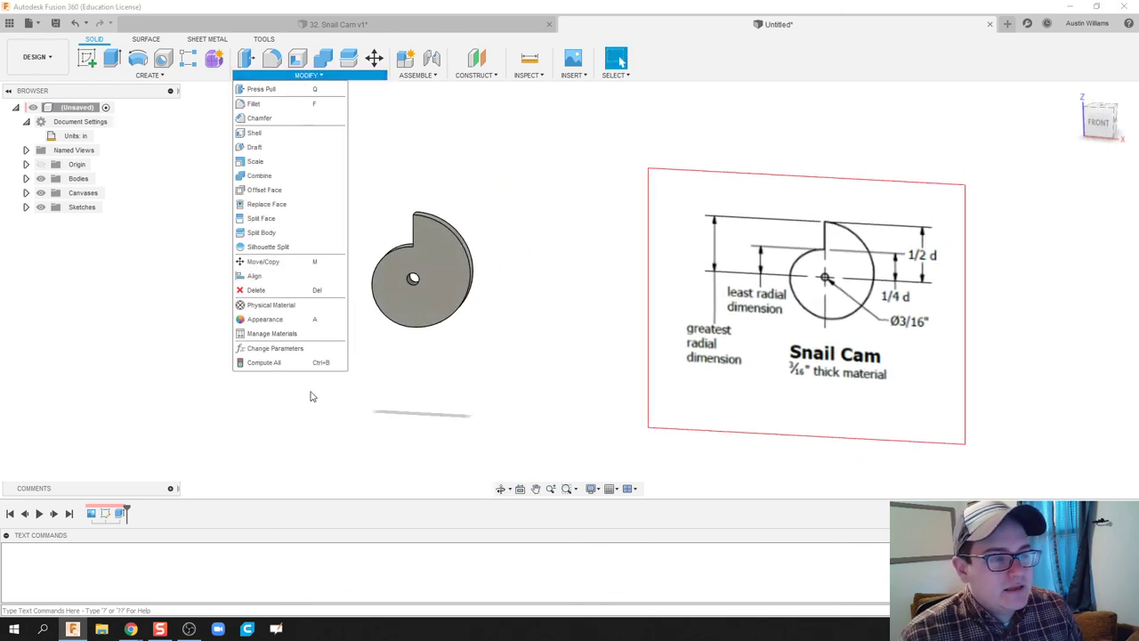
left_click(285, 350)
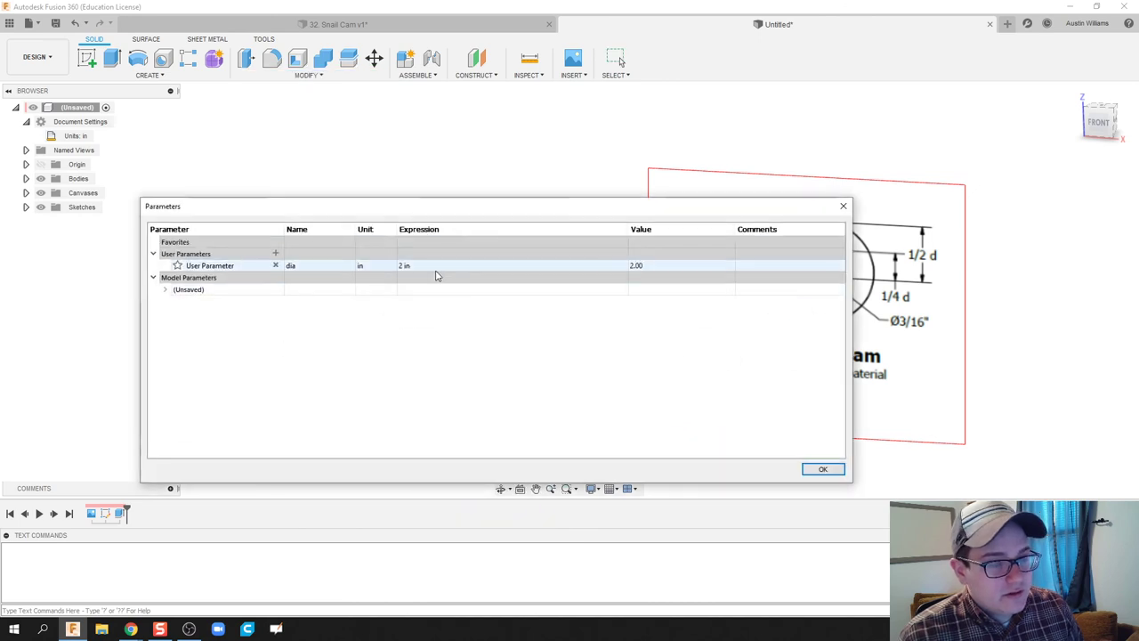
double_click(402, 267)
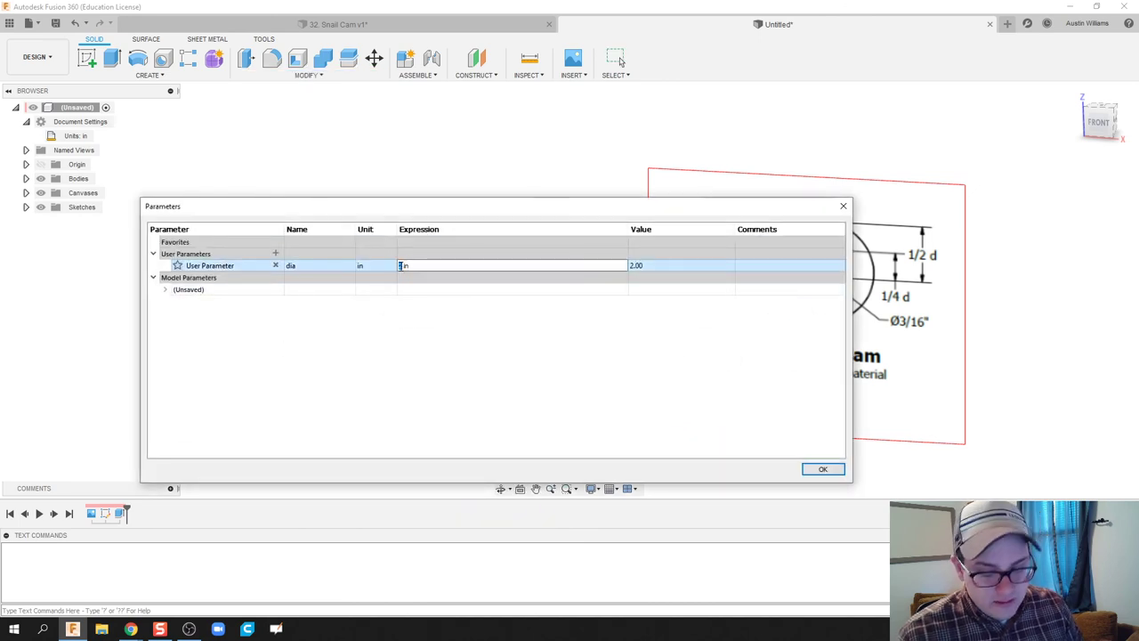
type("5")
key("Return")
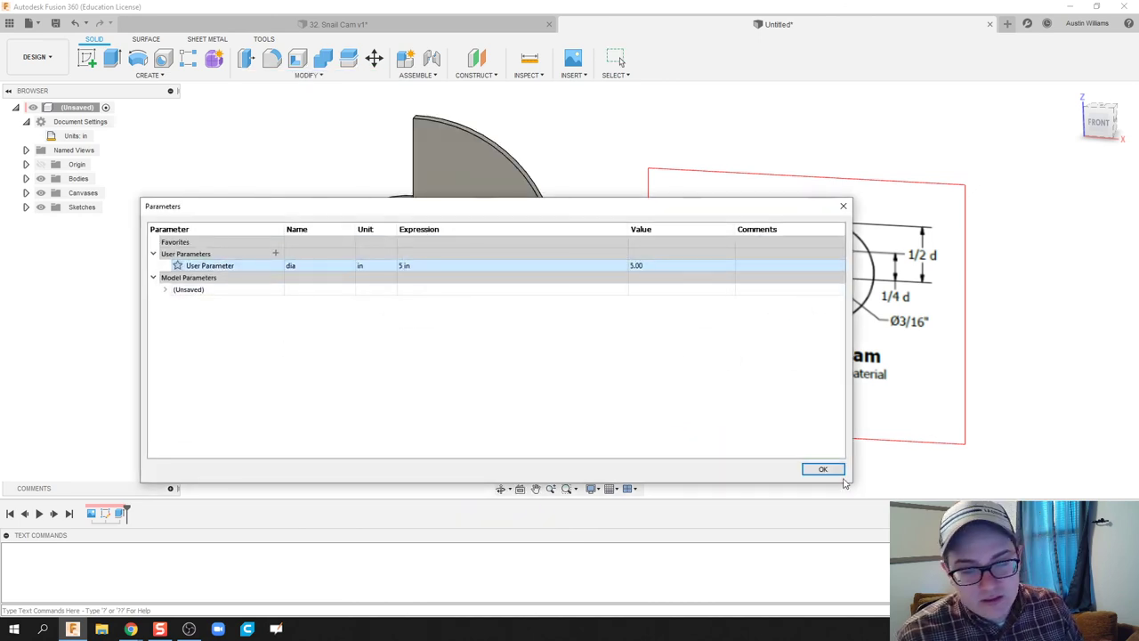
left_click(823, 469)
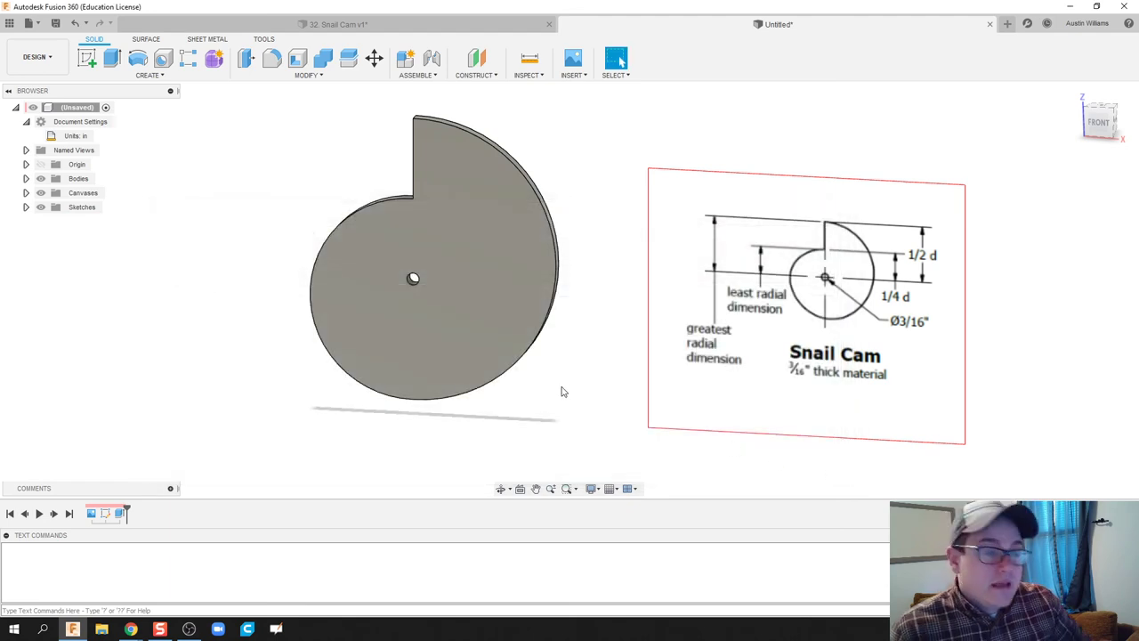